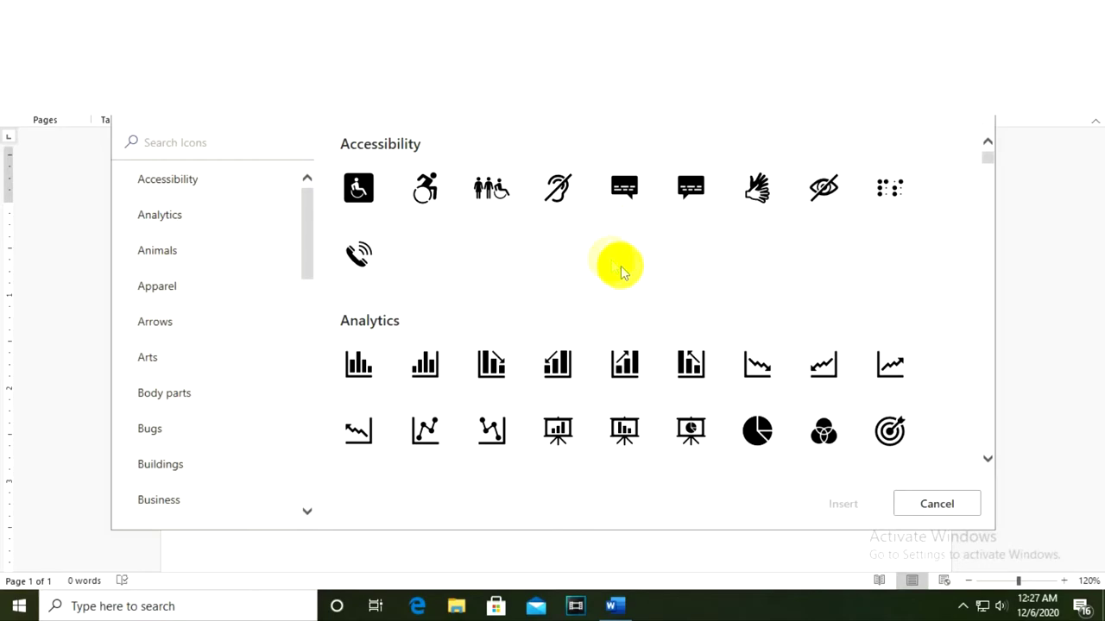
Scroll through the Icons library to browse the available icons.
scroll(611, 265, "down", 2)
scroll(691, 291, "down", 2)
scroll(748, 310, "down", 2)
scroll(752, 313, "down", 2)
scroll(735, 320, "down", 2)
scroll(784, 337, "down", 2)
scroll(682, 321, "down", 2)
scroll(695, 339, "down", 2)
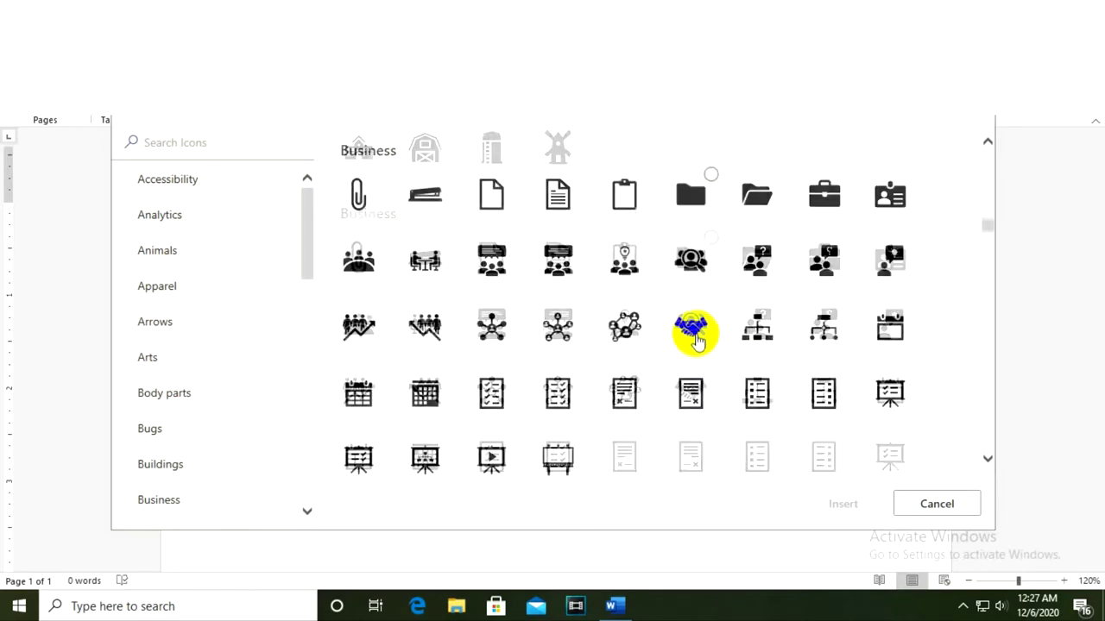
scroll(696, 339, "down", 2)
scroll(722, 353, "down", 2)
scroll(717, 350, "down", 2)
scroll(710, 348, "down", 2)
scroll(696, 325, "down", 2)
scroll(636, 325, "down", 2)
scroll(624, 306, "down", 2)
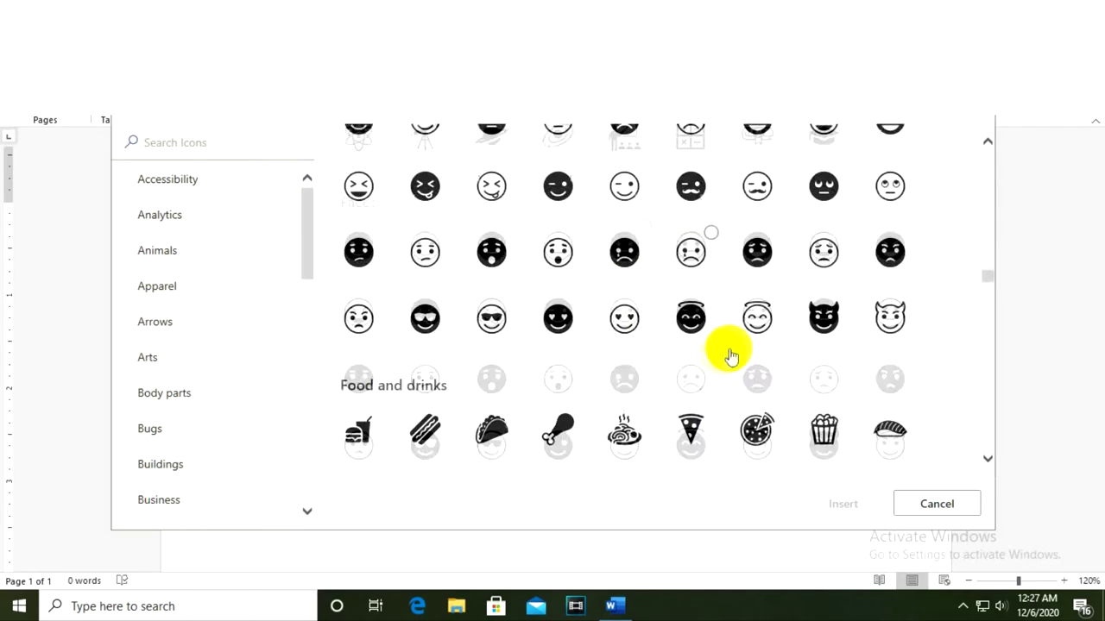
scroll(727, 358, "down", 2)
mouse_move(989, 281)
left_mouse_down()
mouse_move(990, 160)
mouse_move(982, 338)
left_mouse_up()
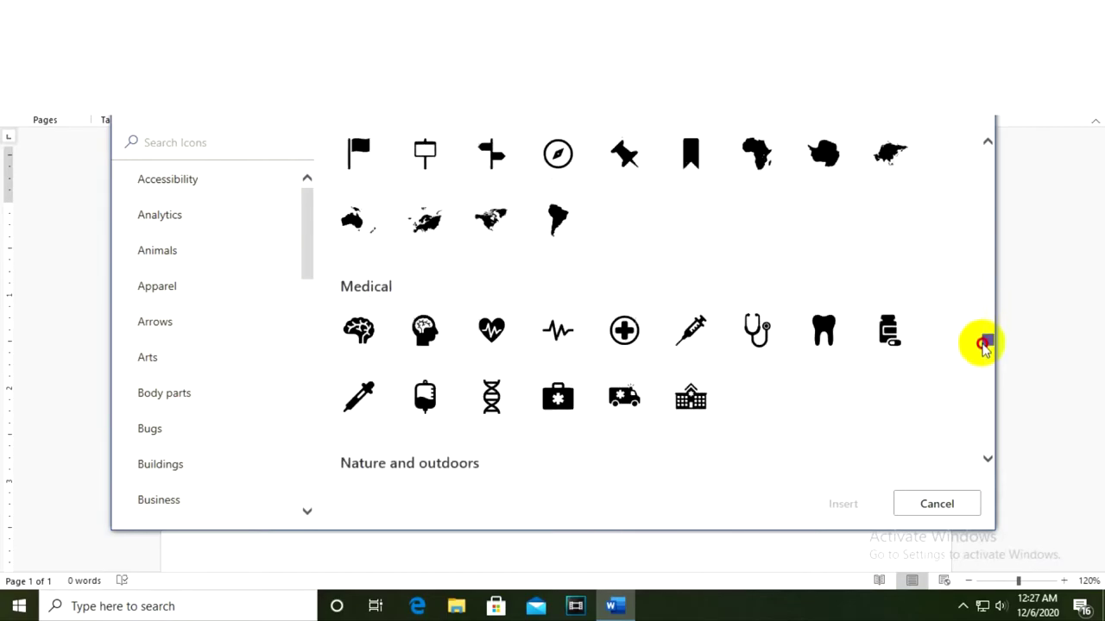
mouse_move(982, 339)
left_mouse_down()
mouse_move(987, 364)
mouse_move(981, 280)
left_mouse_up()
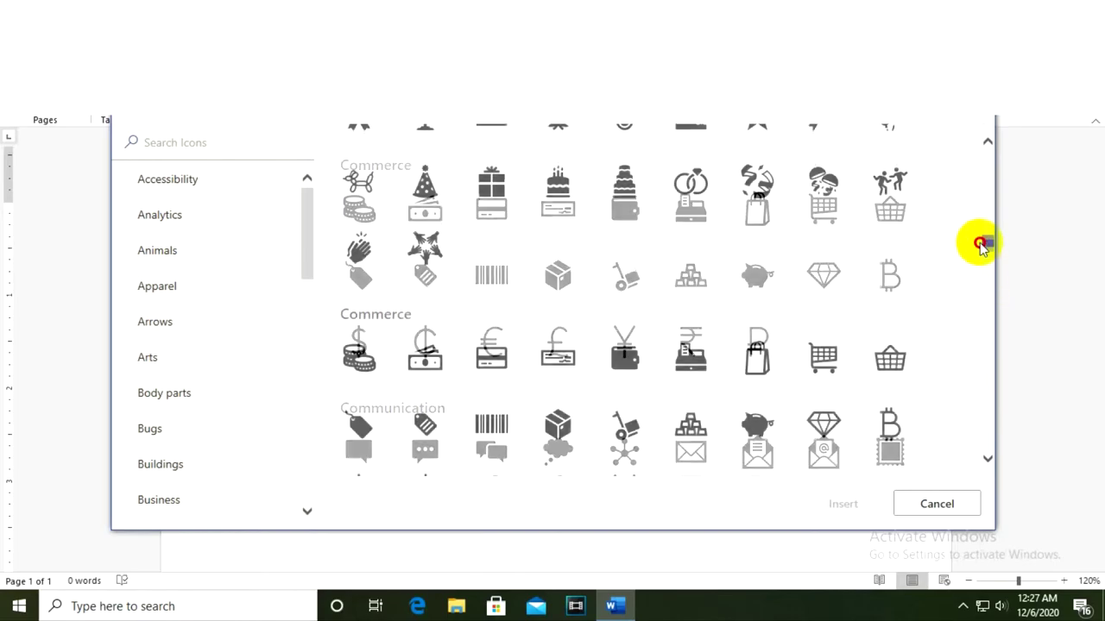
left_click_drag(982, 280, 984, 227)
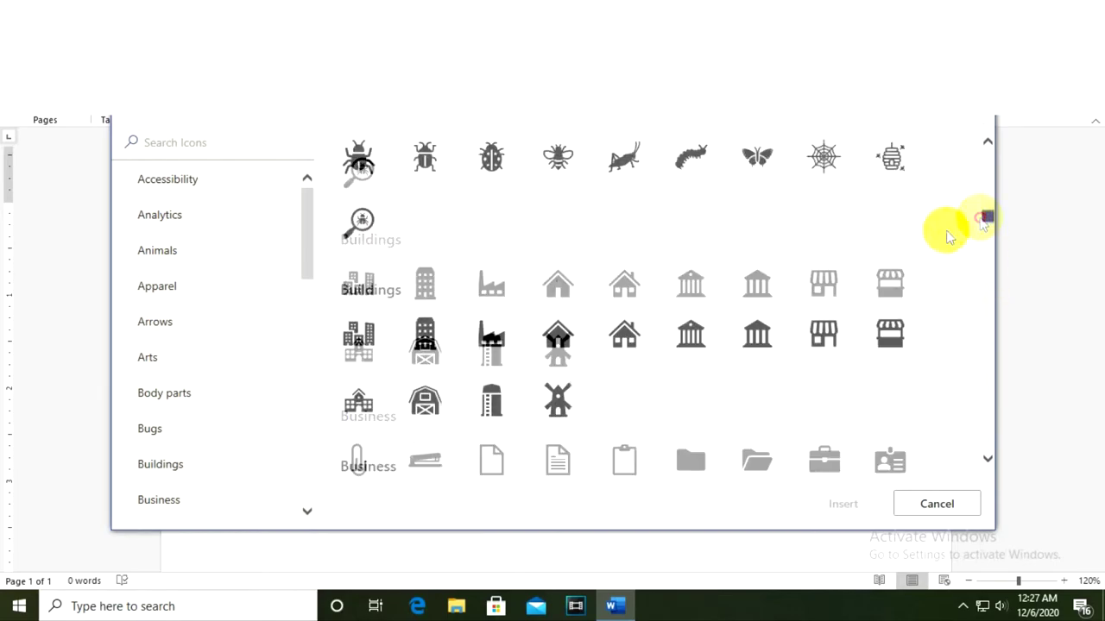
Browse the Analytics, Arrows, Arts, Body parts, Bugs and Sports icon categories.
left_click(160, 215)
left_click(149, 317)
left_click(148, 362)
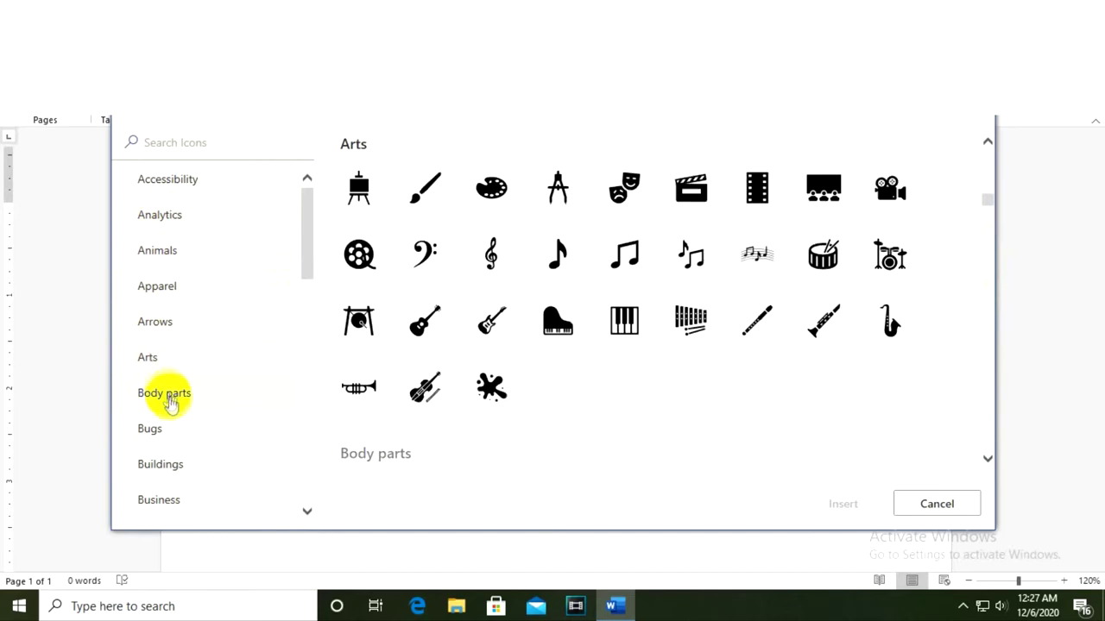
left_click(168, 396)
left_click(154, 431)
mouse_move(307, 264)
left_mouse_down()
mouse_move(321, 471)
mouse_move(309, 494)
left_mouse_up()
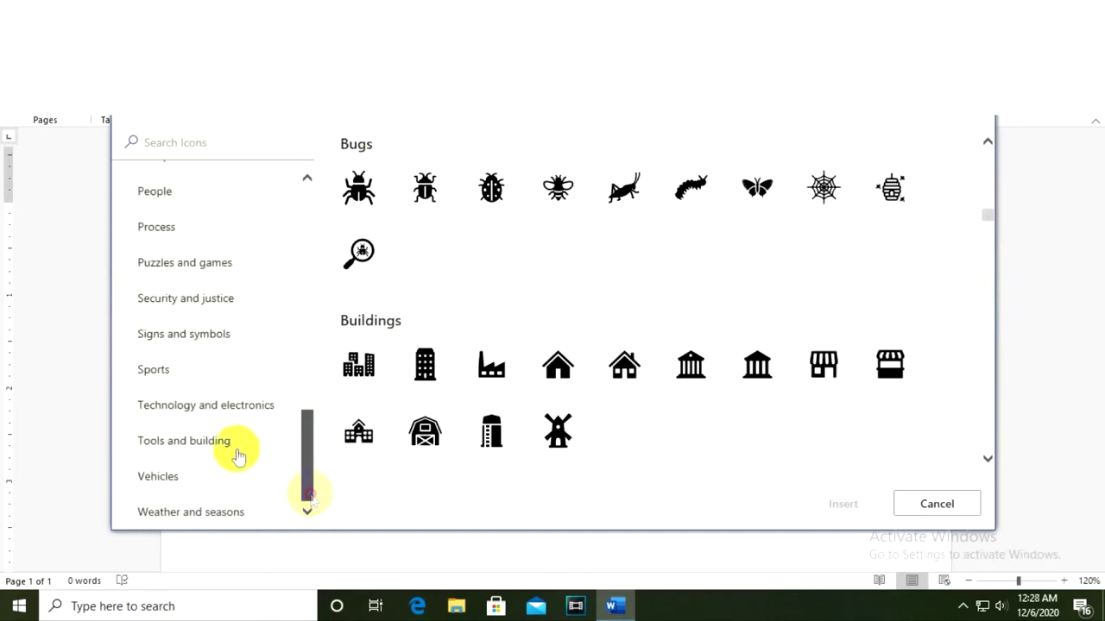
left_click(156, 371)
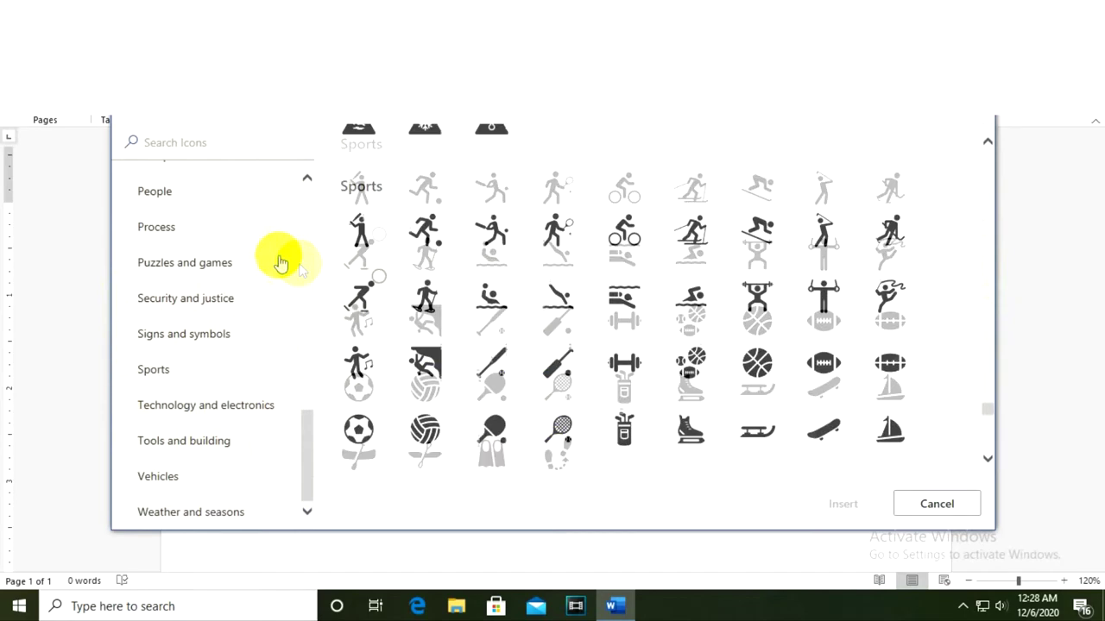
scroll(259, 216, "up", 1)
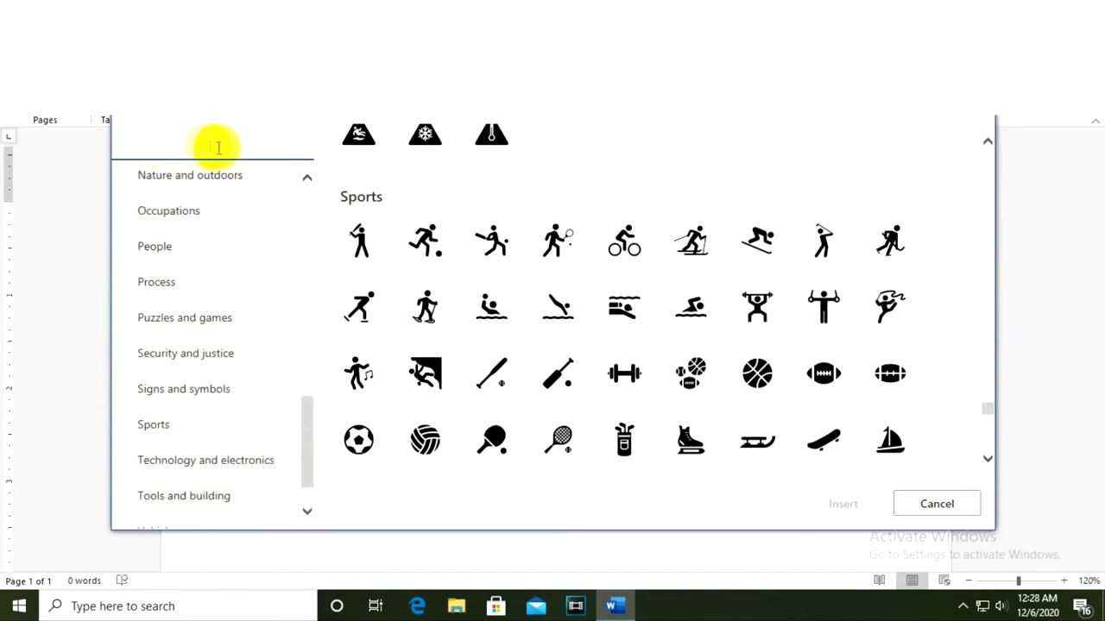
scroll(643, 298, "up", 2)
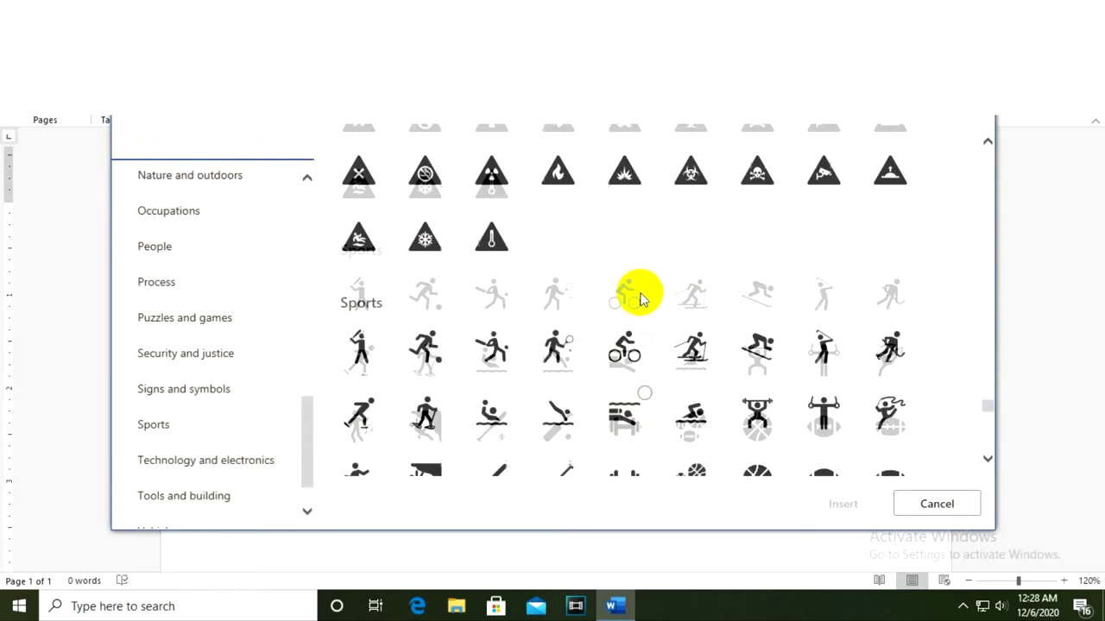
scroll(636, 290, "up", 3)
scroll(720, 296, "up", 3)
scroll(740, 291, "up", 1)
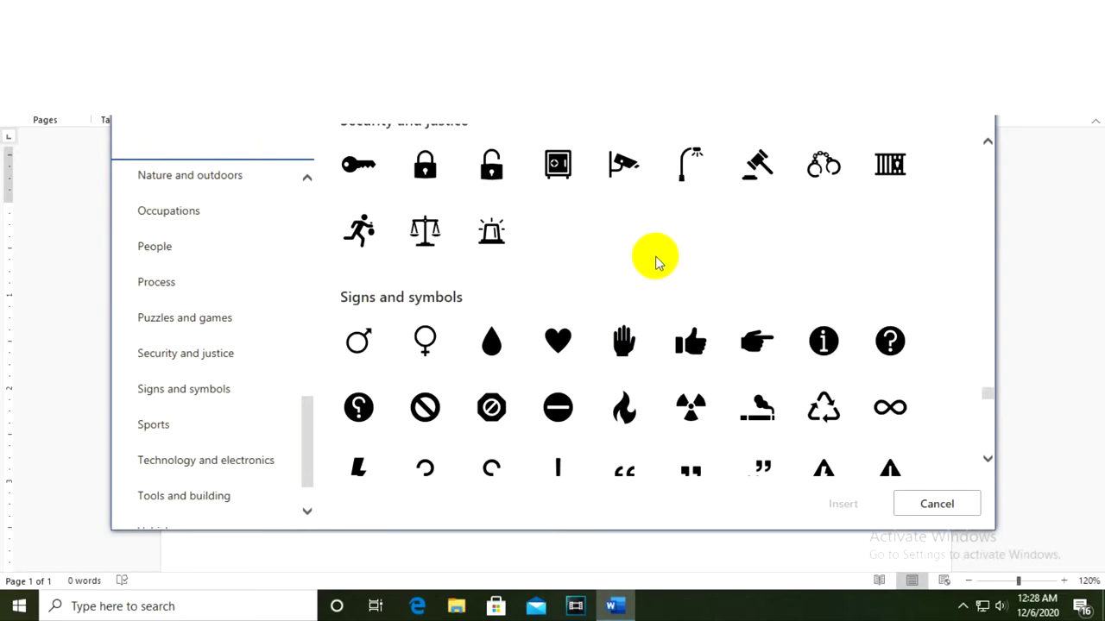
Cancel the Icons dialog and quit Word without saving the document.
left_click(939, 505)
key("alt+F4")
left_click(545, 332)
Refresh the Windows desktop twice.
right_click(516, 294)
left_click(555, 344)
right_click(521, 295)
left_click(556, 340)
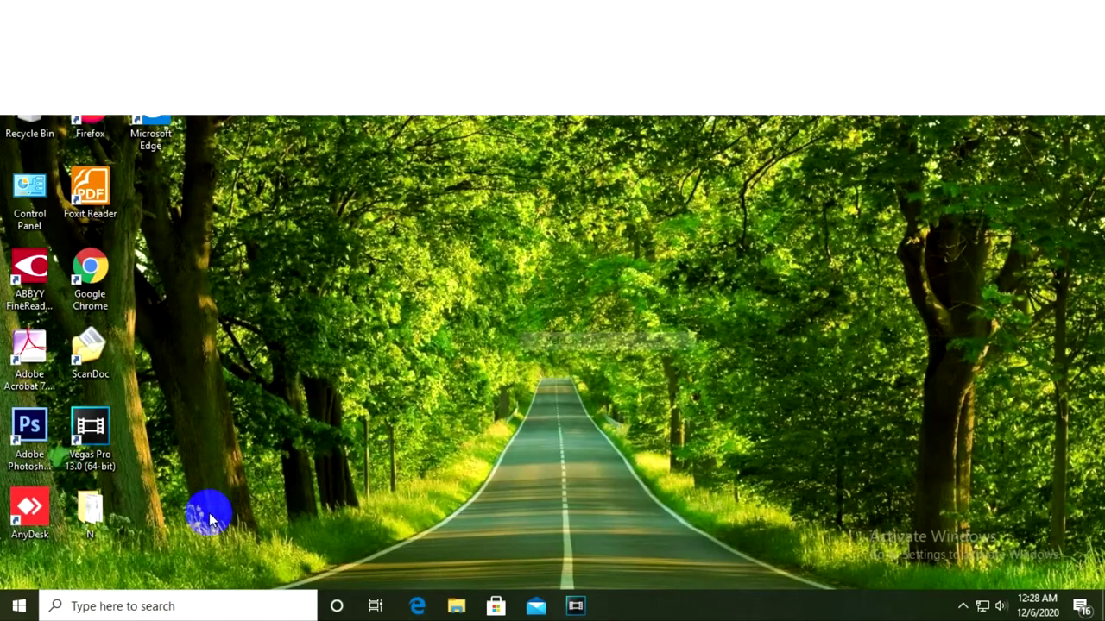
Launch Word from the Start menu and create a new blank document.
left_click(18, 611)
scroll(156, 345, "down", 2)
scroll(181, 308, "down", 5)
scroll(197, 320, "down", 5)
scroll(200, 340, "down", 5)
scroll(202, 352, "down", 5)
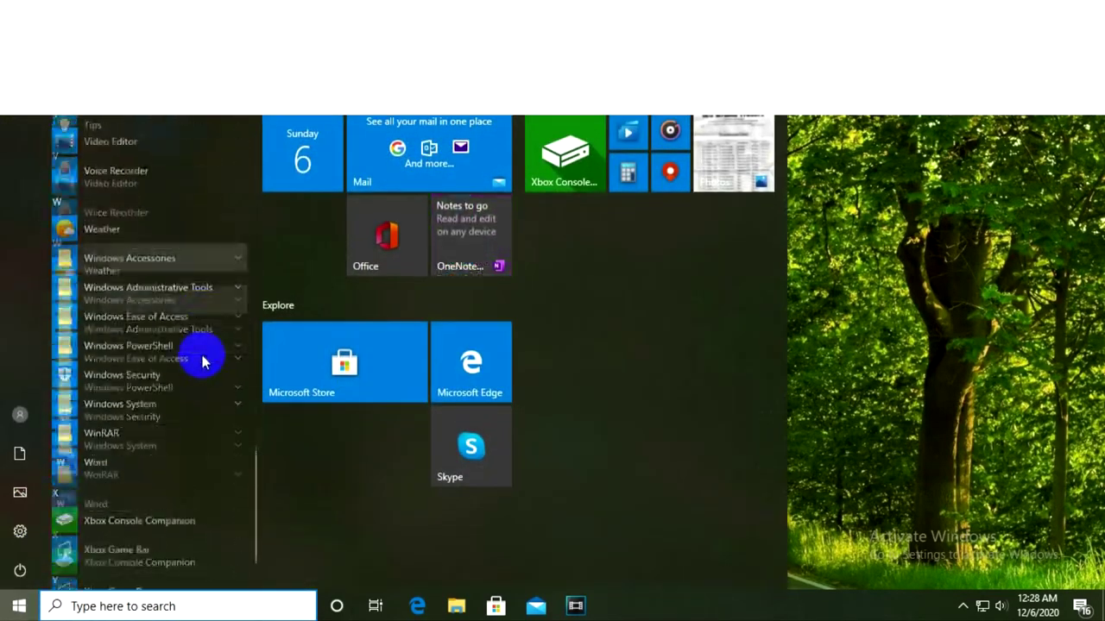
scroll(202, 360, "down", 3)
left_click(73, 390)
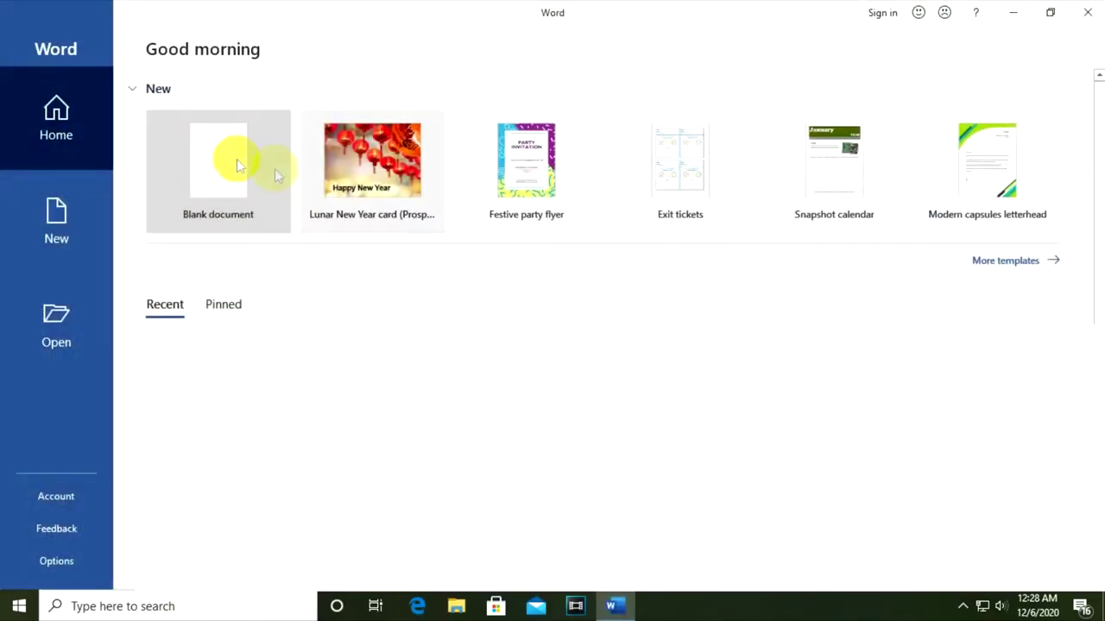
left_click(236, 163)
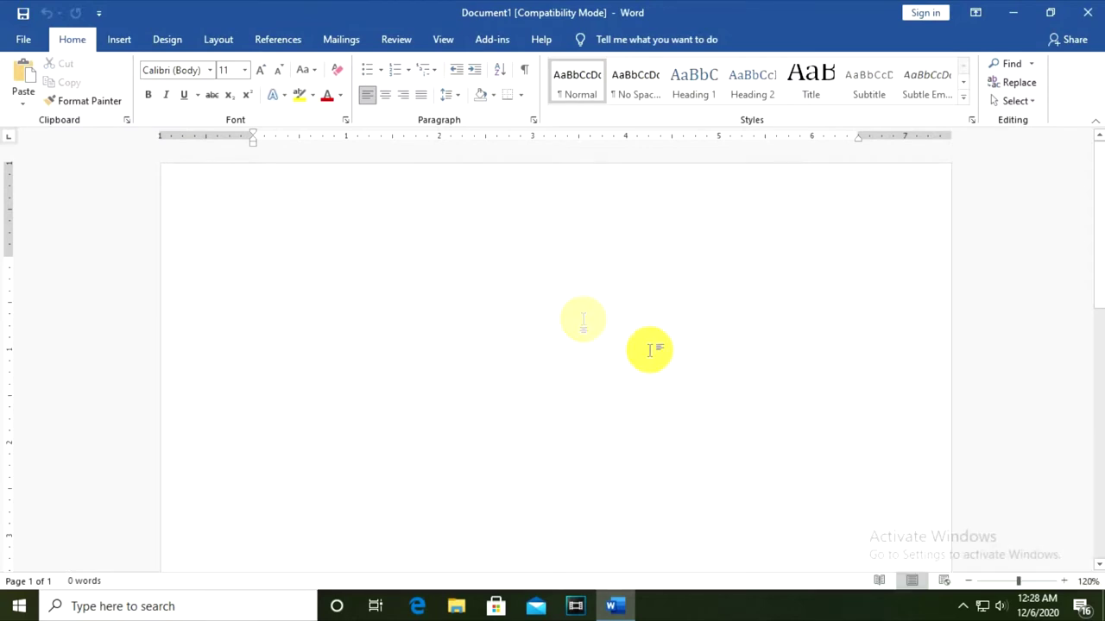
scroll(776, 302, "up", 1, "ctrl")
scroll(807, 324, "up", 1, "ctrl")
scroll(802, 328, "up", 1, "ctrl")
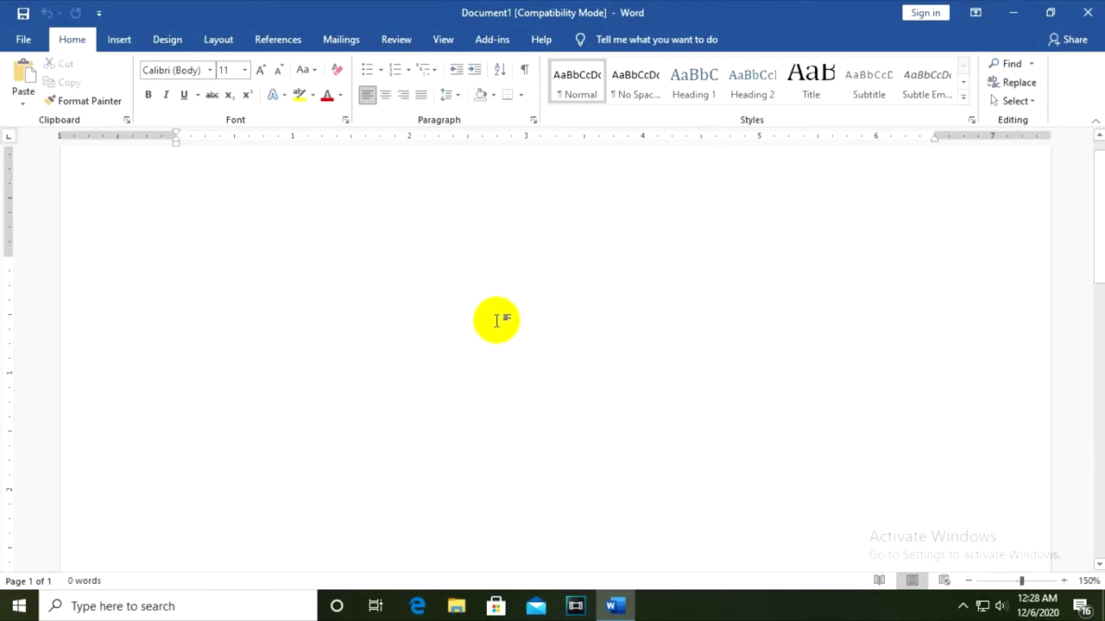
Insert the Wingdings 2 × symbol (code 207) at the start of the page.
key("alt+q")
key("Return")
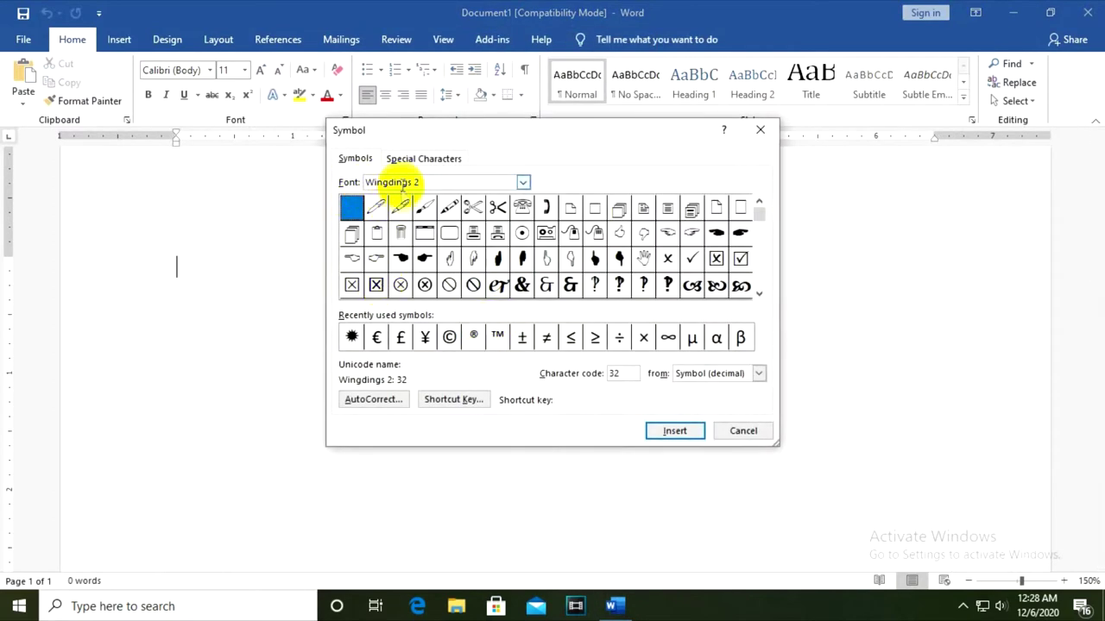
left_click_drag(357, 130, 230, 199)
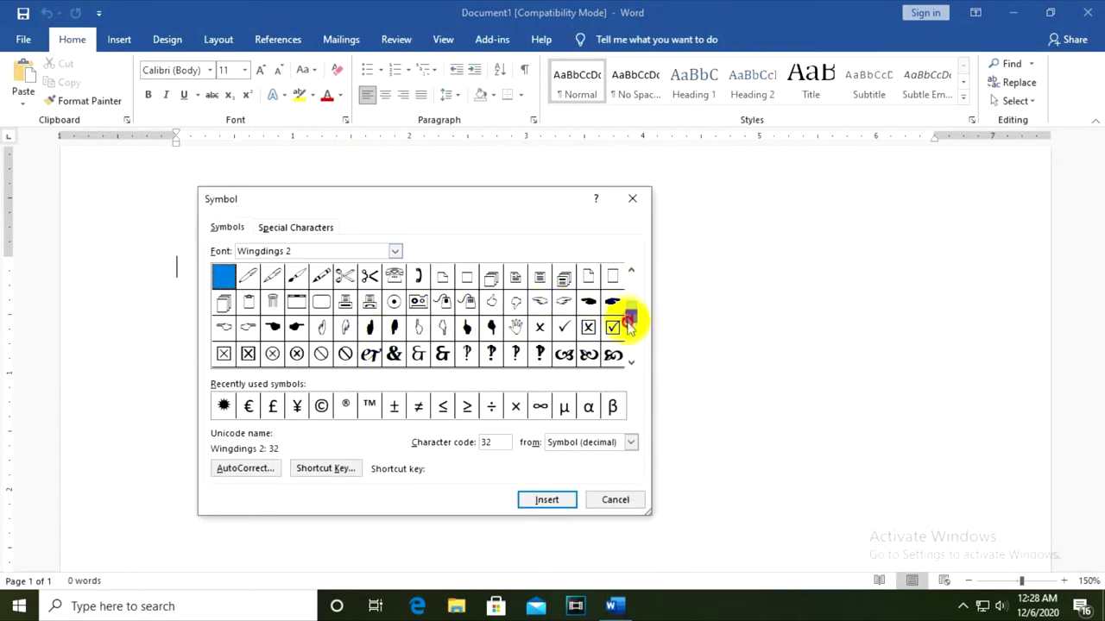
left_click_drag(630, 312, 635, 347)
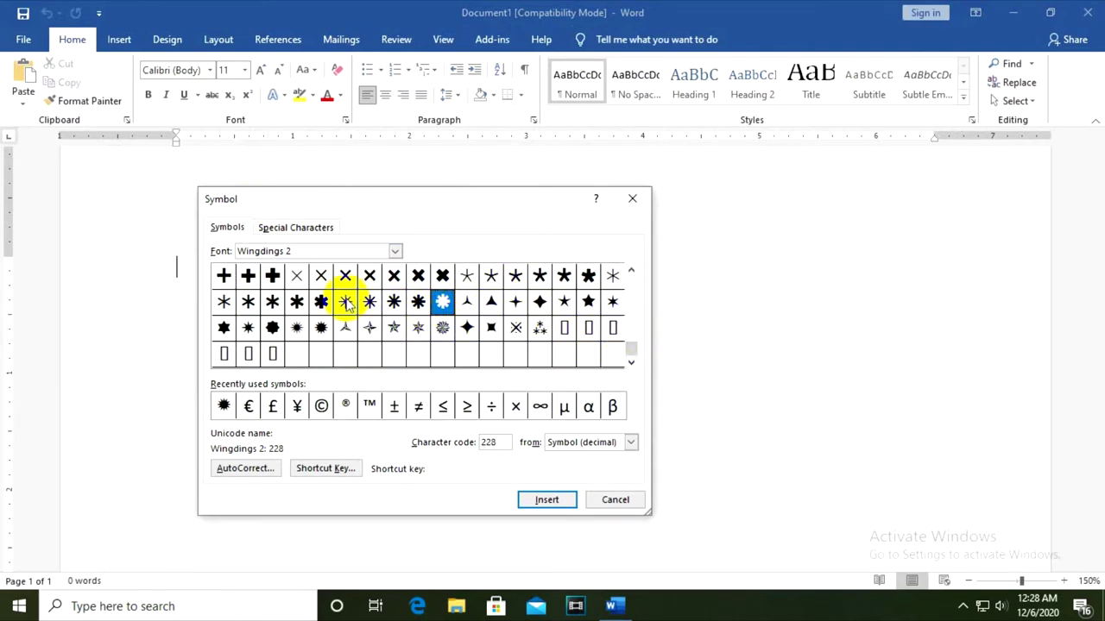
left_click(546, 500)
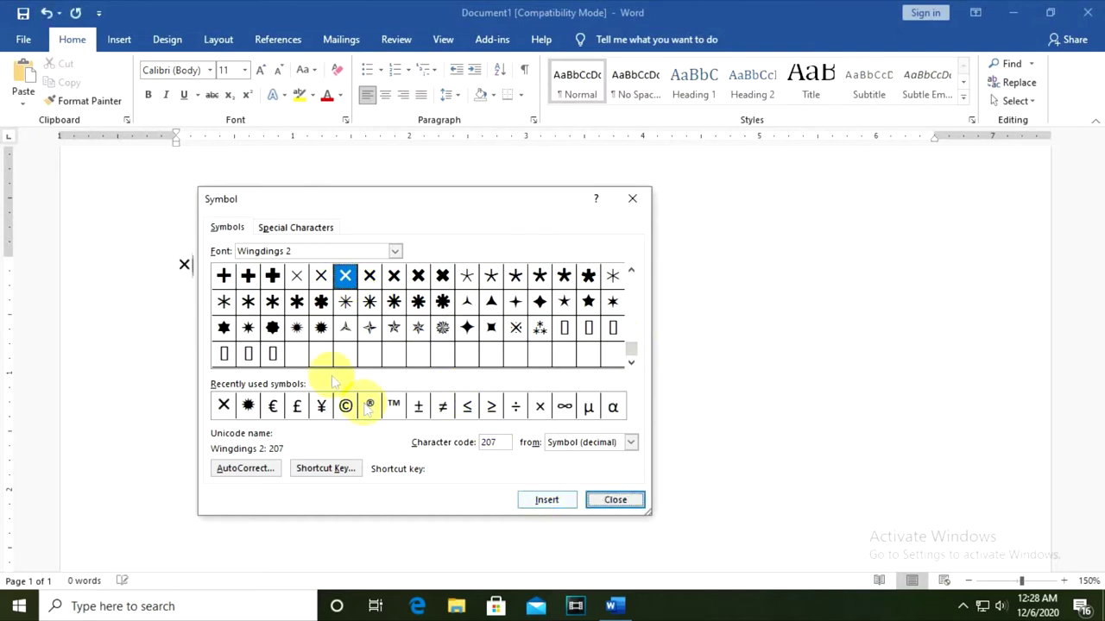
Select the inserted × symbol.
left_click_drag(161, 273, 313, 293)
left_click(215, 270)
left_click_drag(214, 270, 161, 264)
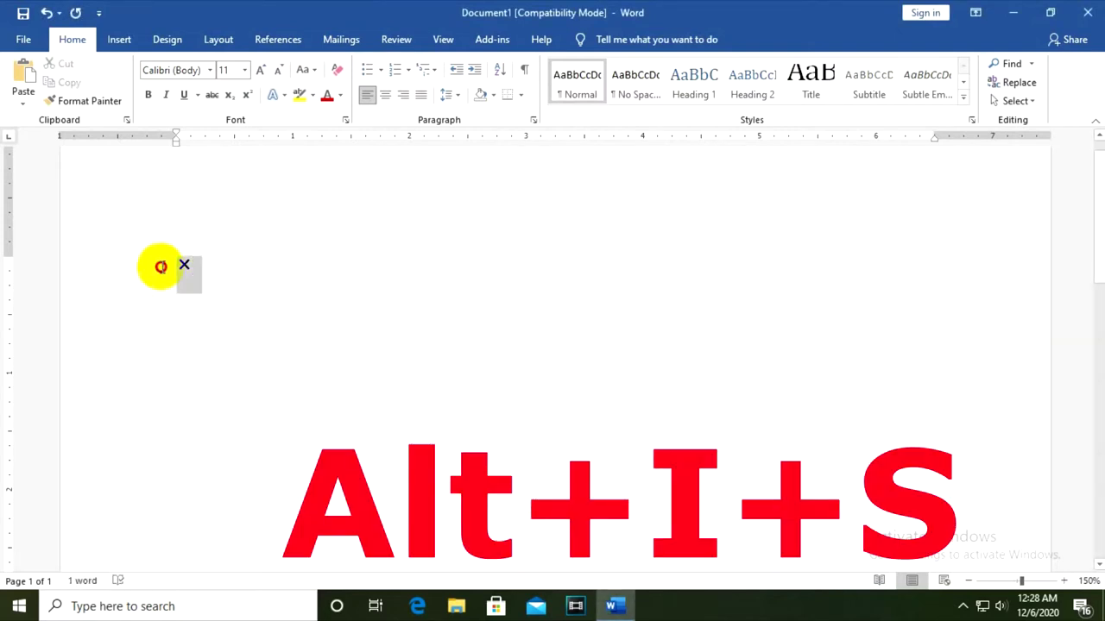
left_click(445, 248)
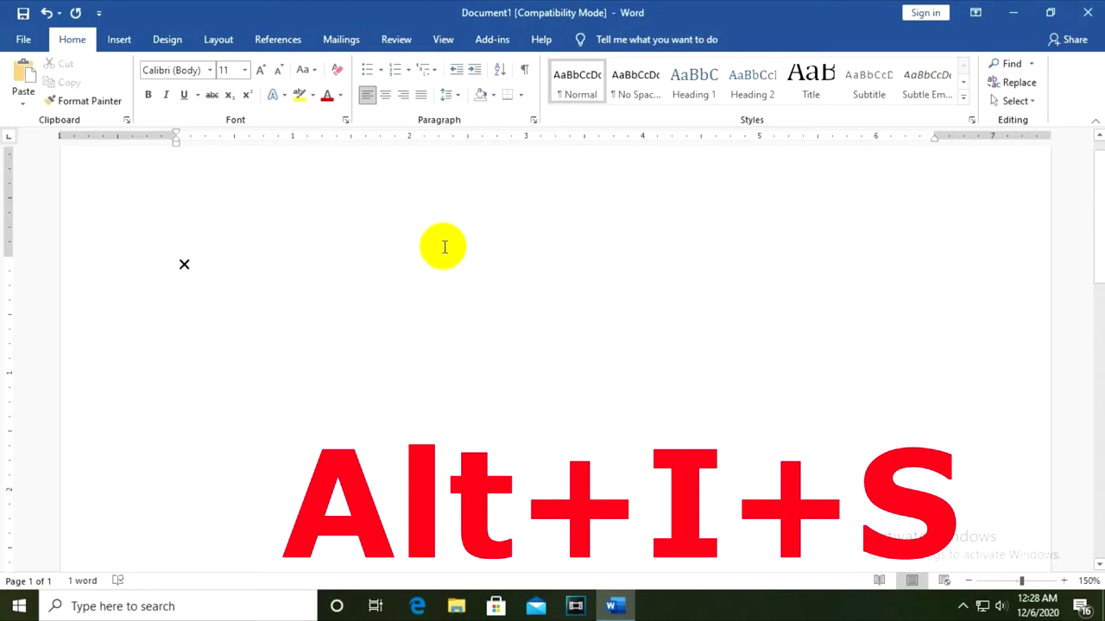
key("alt+i")
key("s")
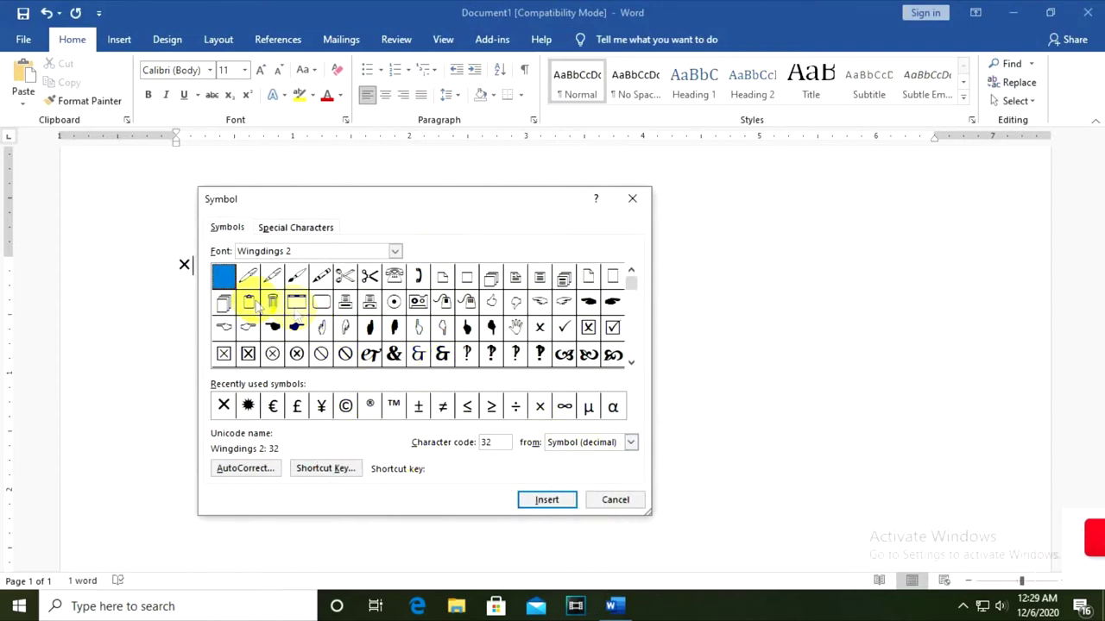
left_click_drag(631, 285, 630, 345)
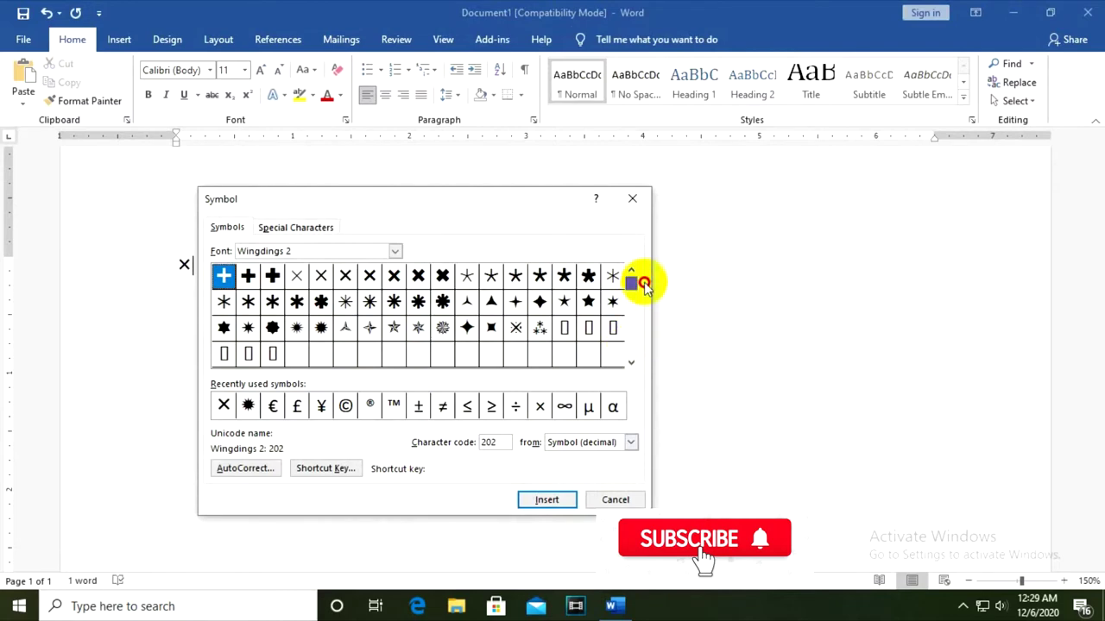
scroll(636, 259, "up", 5)
left_click(633, 198)
left_click_drag(330, 269, 123, 247)
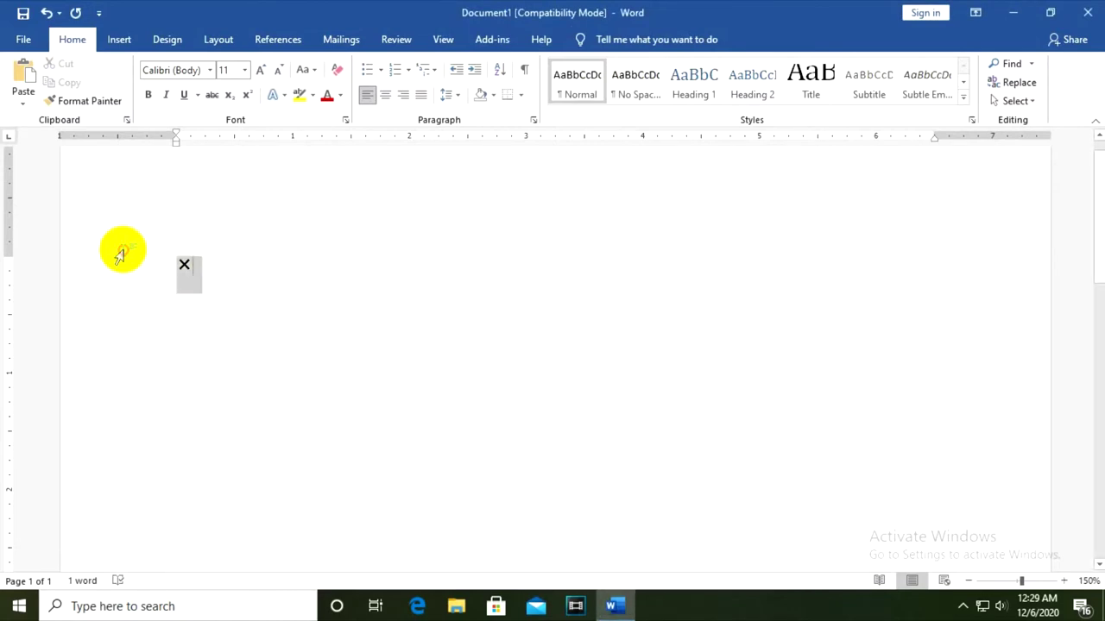
Delete the × symbol and switch to the Insert ribbon.
key("Delete")
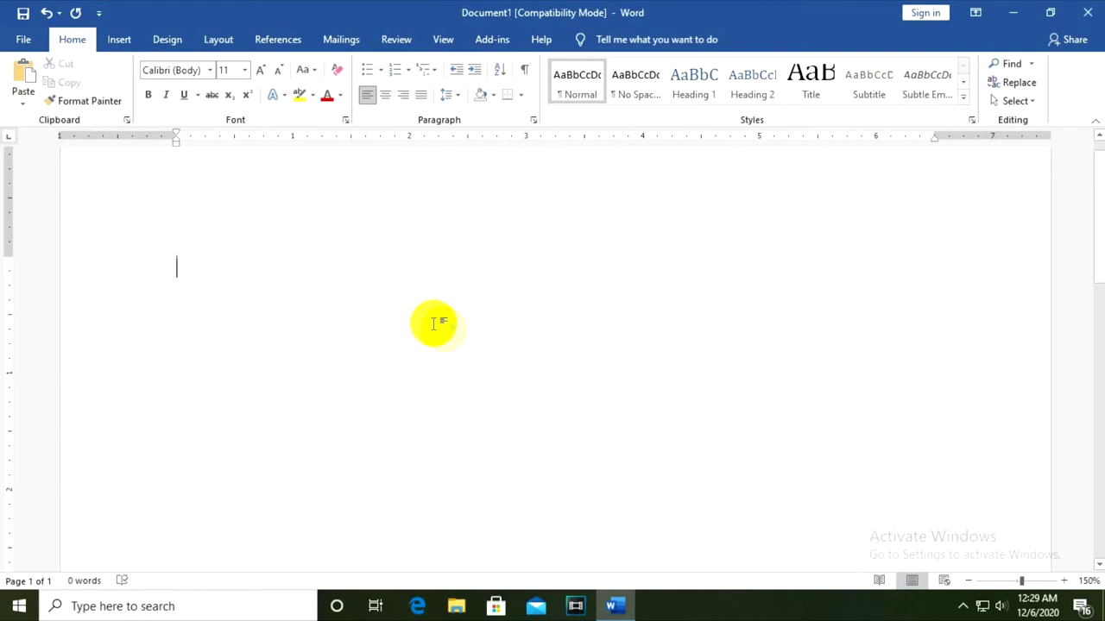
left_click(111, 43)
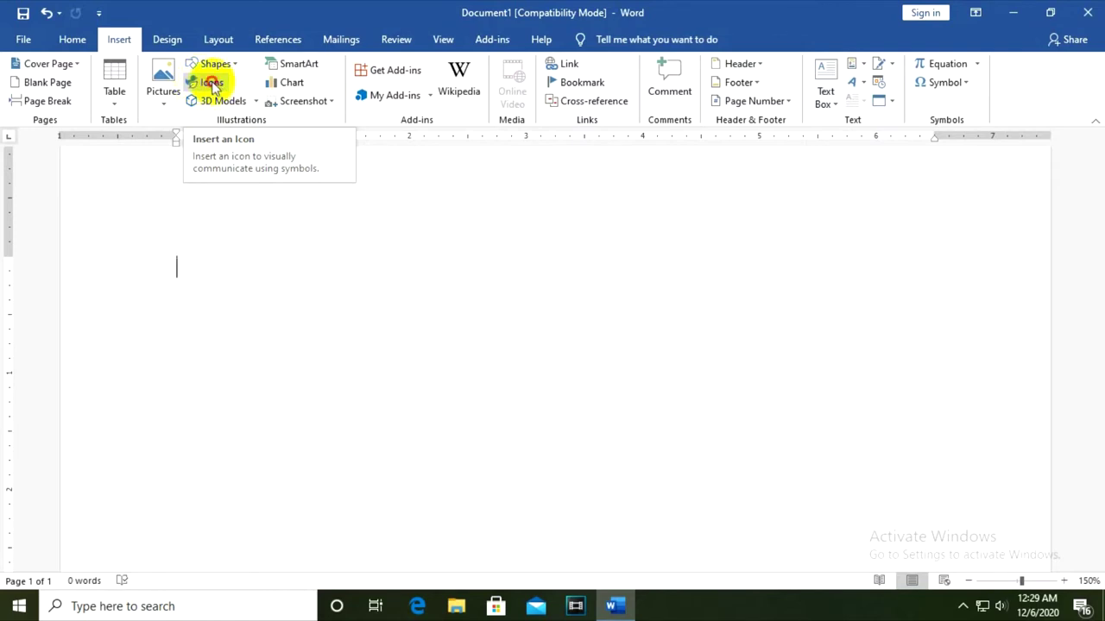
Open the Icons library and browse the Vehicles, Puzzles and games, and Process categories.
left_click(212, 83)
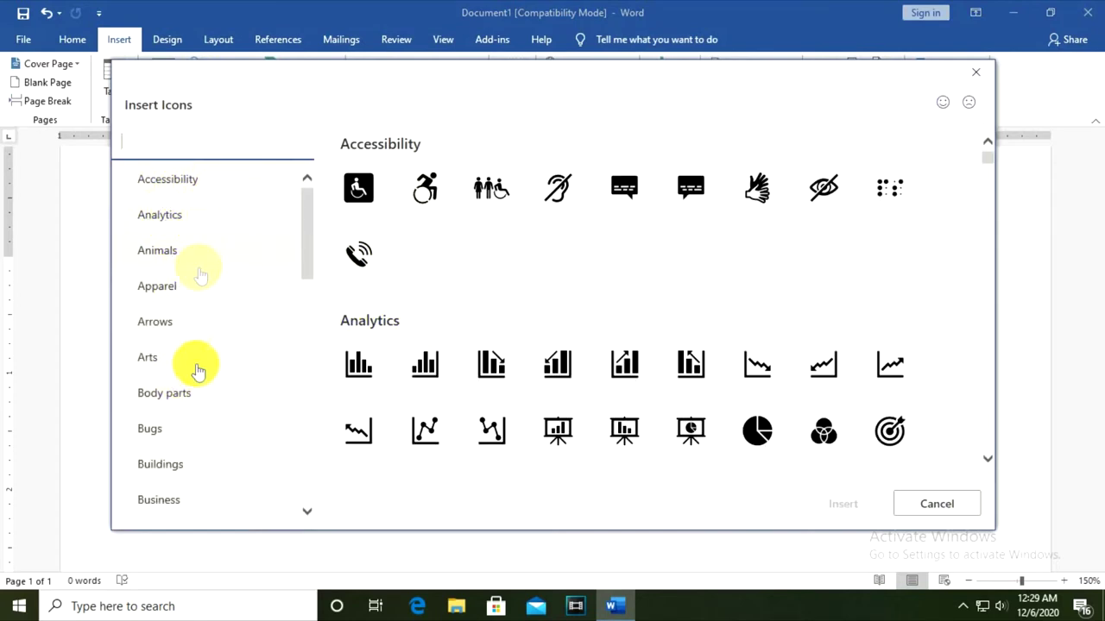
left_click_drag(302, 255, 307, 375)
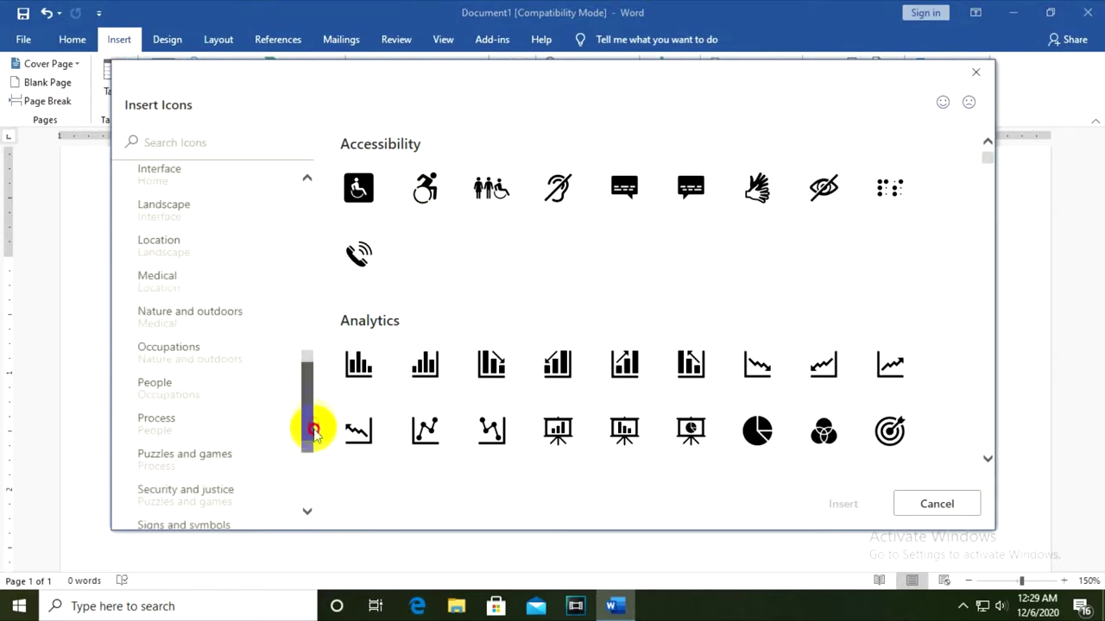
left_click_drag(306, 375, 323, 475)
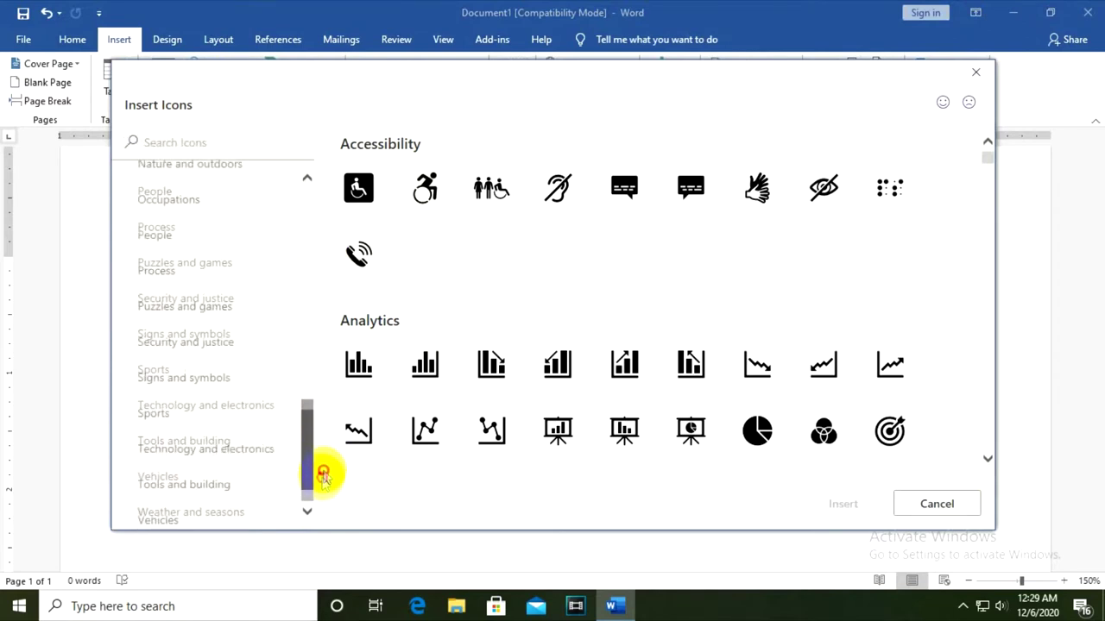
left_click(158, 476)
scroll(661, 267, "down", 2)
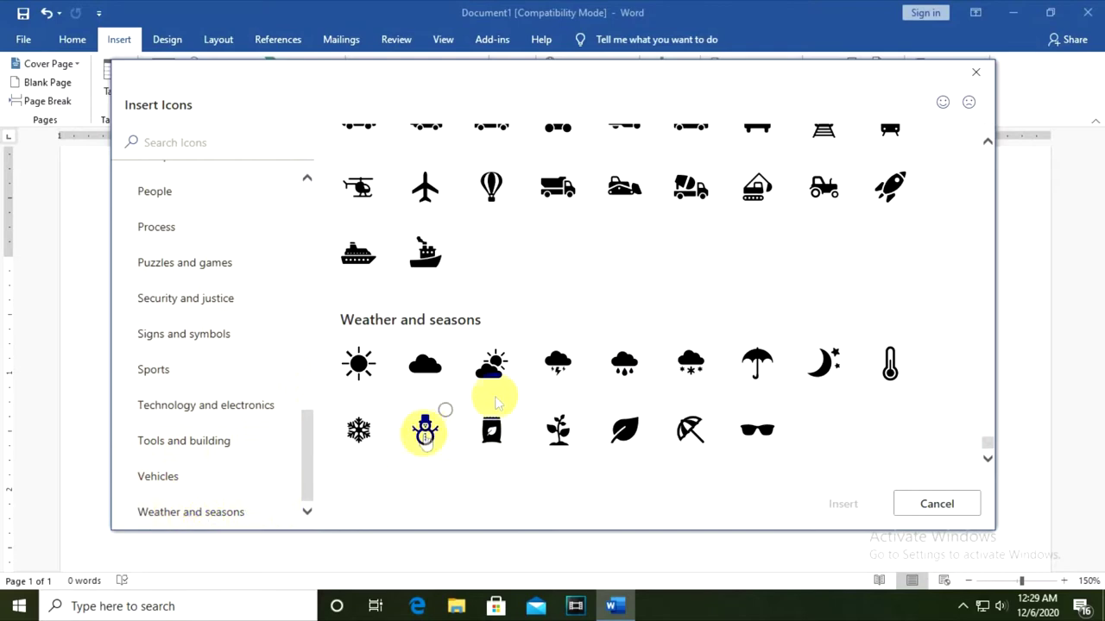
scroll(423, 338, "up", 5)
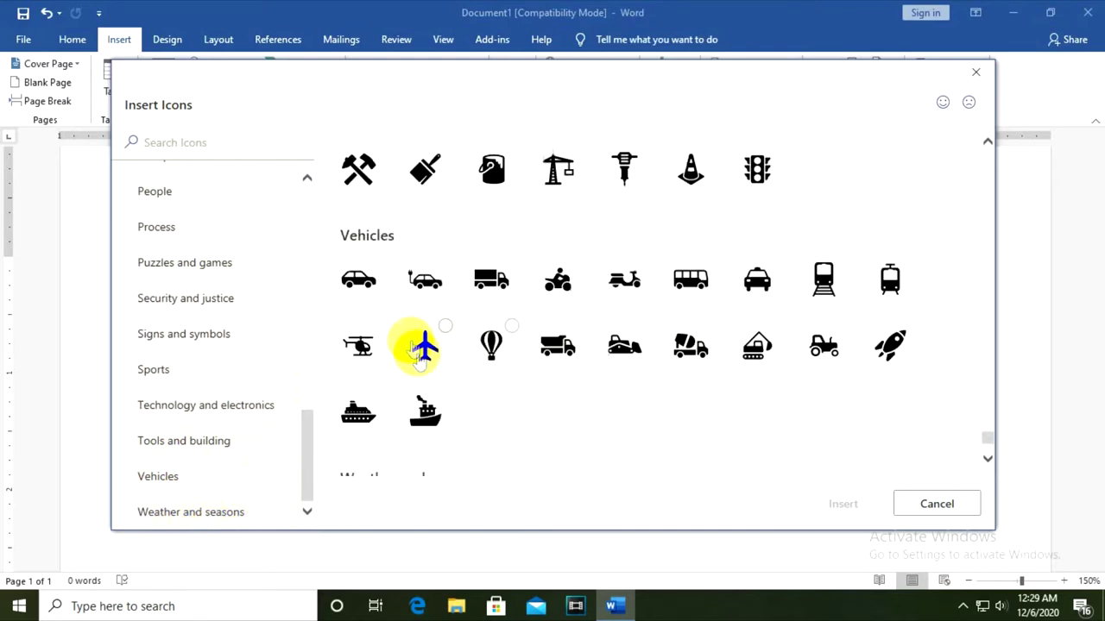
scroll(510, 370, "up", 5)
left_click(212, 263)
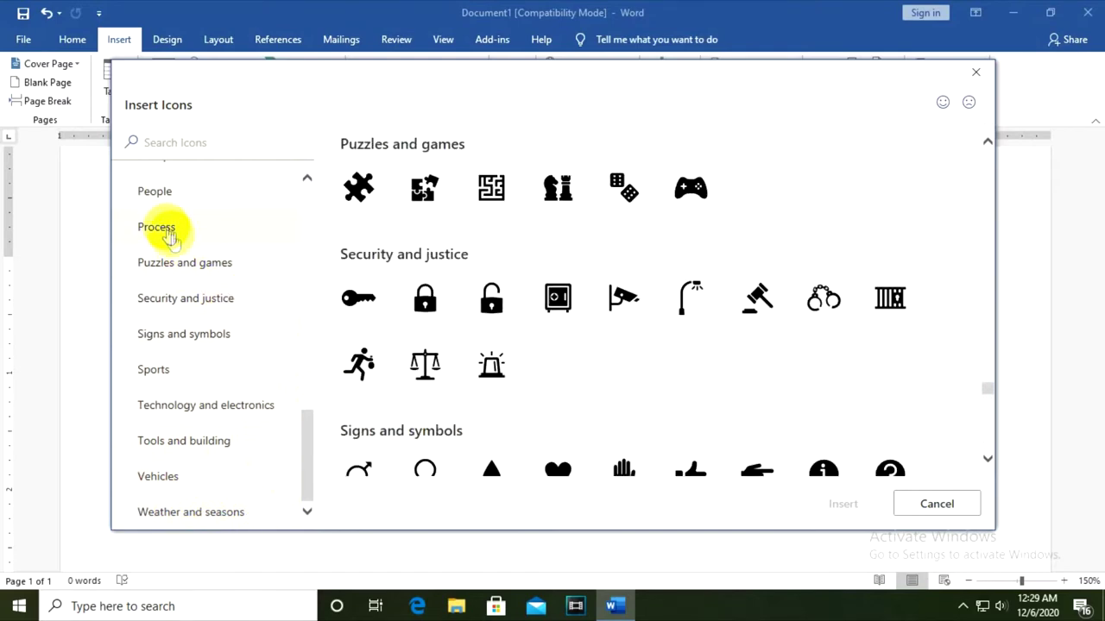
left_click(166, 229)
scroll(673, 313, "up", 2)
scroll(690, 319, "up", 3)
scroll(562, 289, "up", 4)
scroll(517, 279, "up", 5)
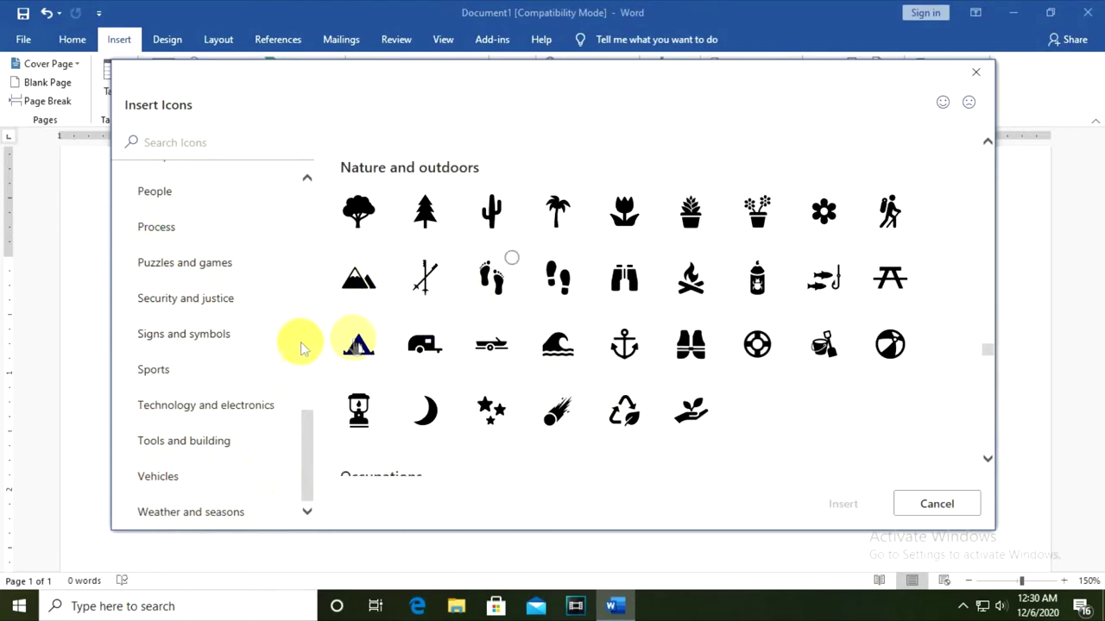
scroll(209, 321, "up", 3)
scroll(214, 321, "up", 3)
scroll(215, 321, "up", 3)
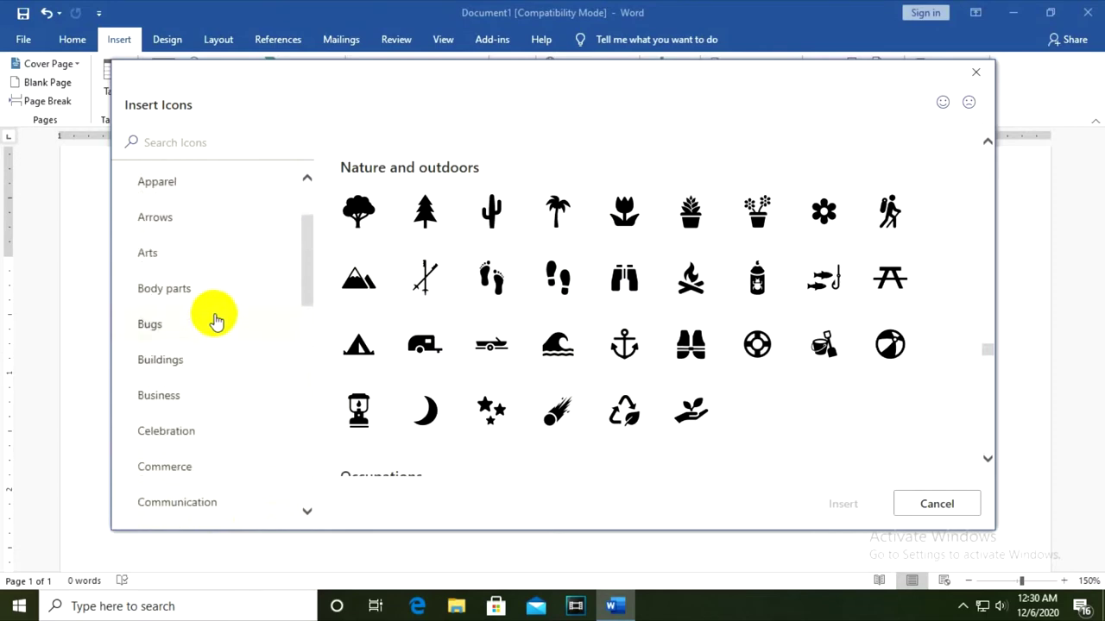
scroll(220, 321, "up", 2)
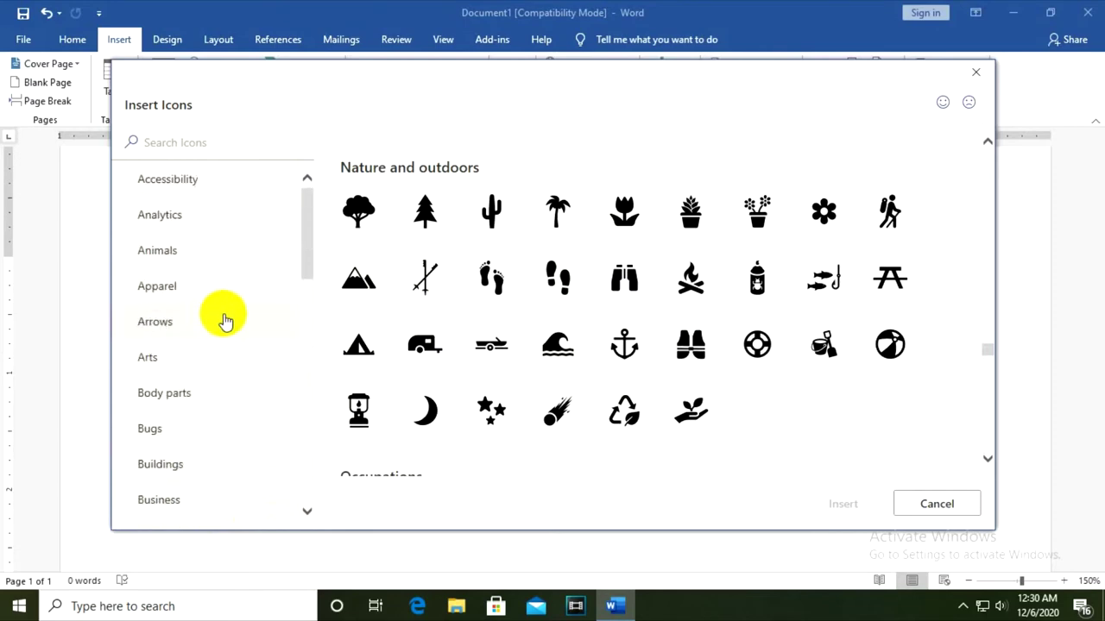
Go to the Animals category and insert the peacock icon.
left_click(155, 366)
scroll(678, 345, "up", 2)
scroll(627, 337, "up", 2)
scroll(629, 336, "up", 3)
scroll(180, 365, "down", 3)
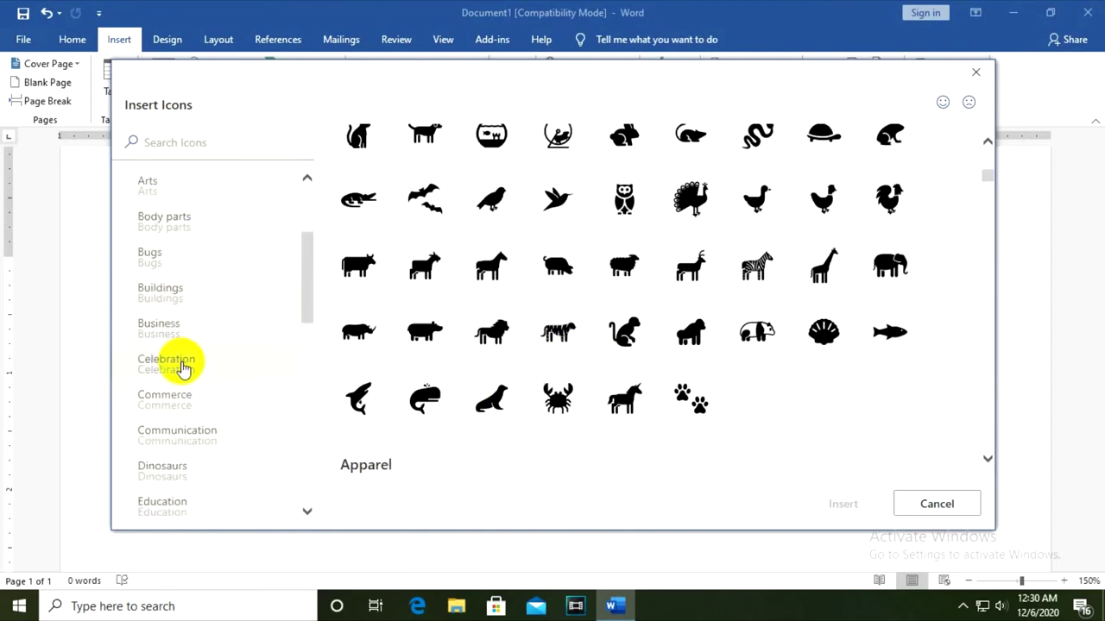
scroll(246, 358, "up", 3)
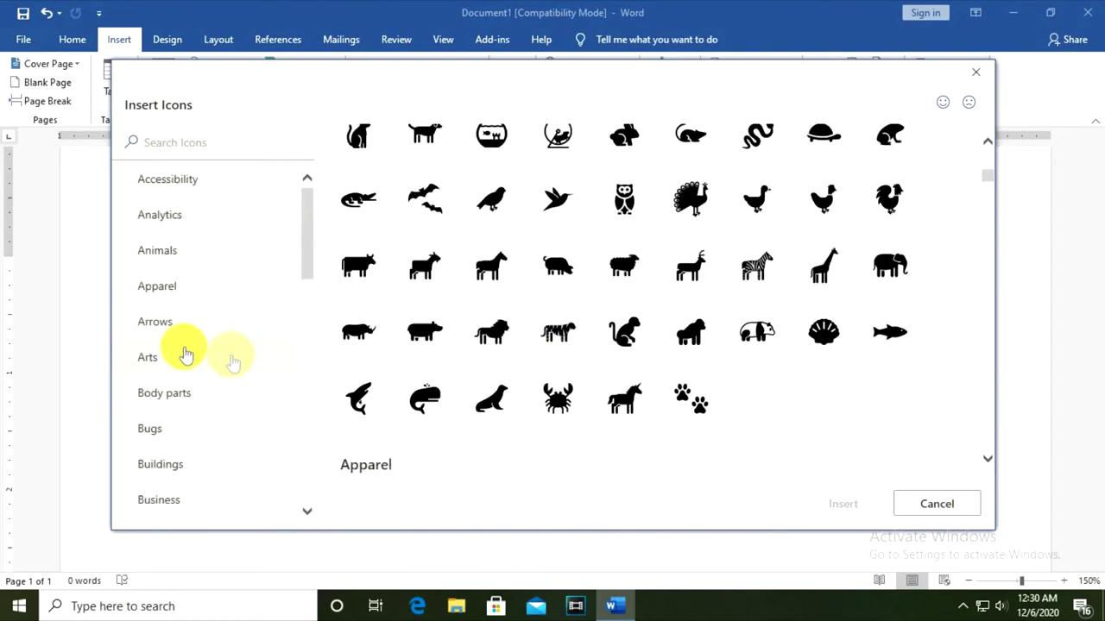
left_click(160, 259)
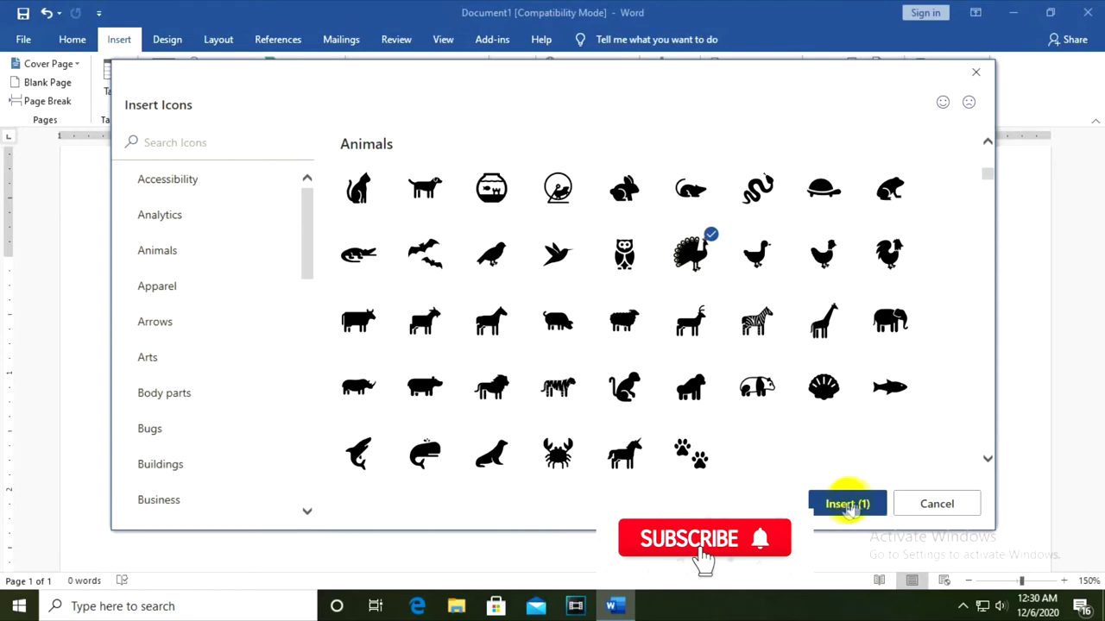
left_click(834, 506)
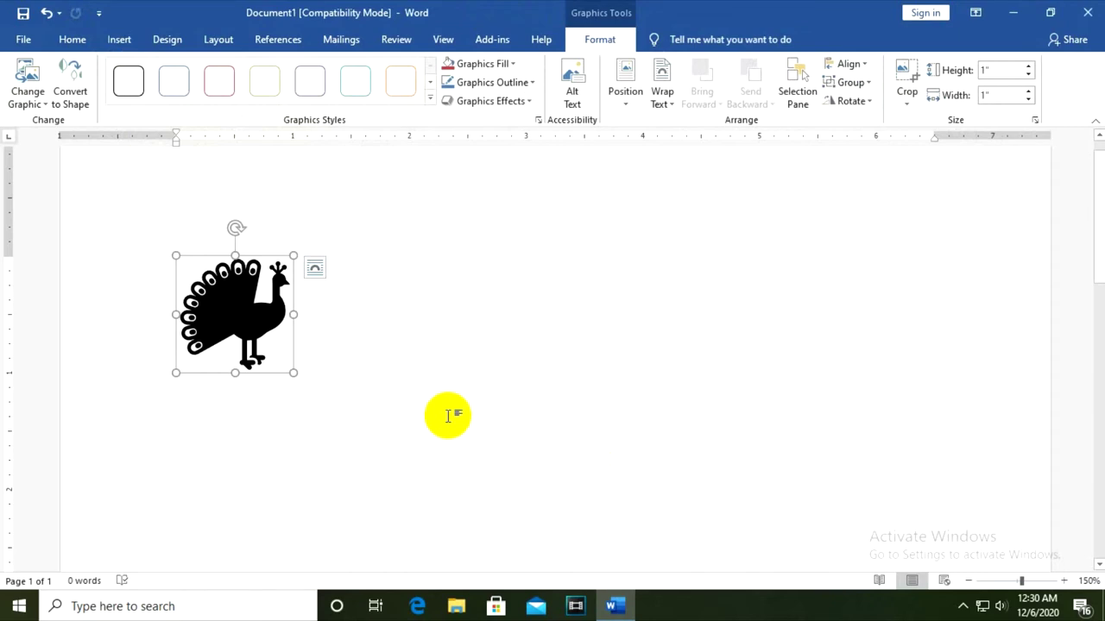
left_click(460, 399)
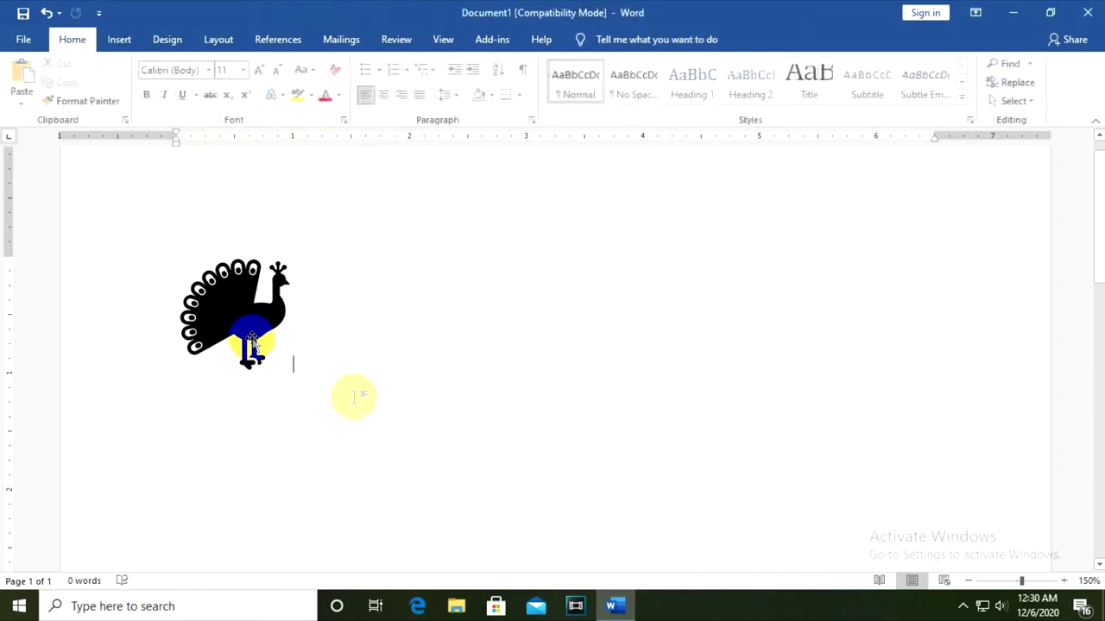
left_click(259, 320)
left_click(217, 452)
left_click(227, 345)
left_click(226, 311)
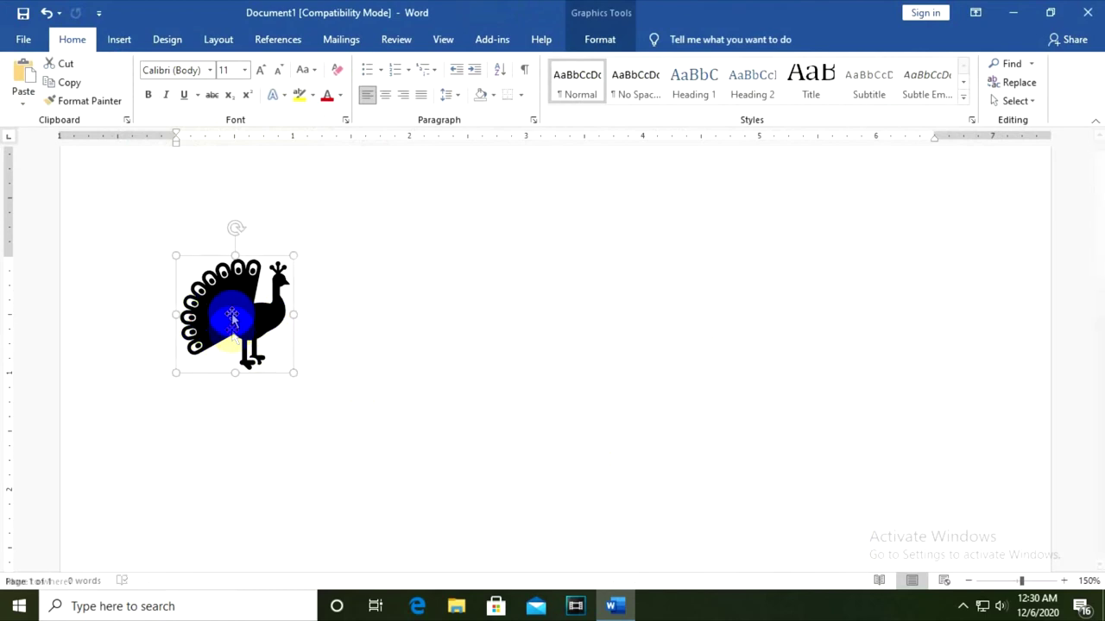
left_click(518, 326)
left_click(272, 311)
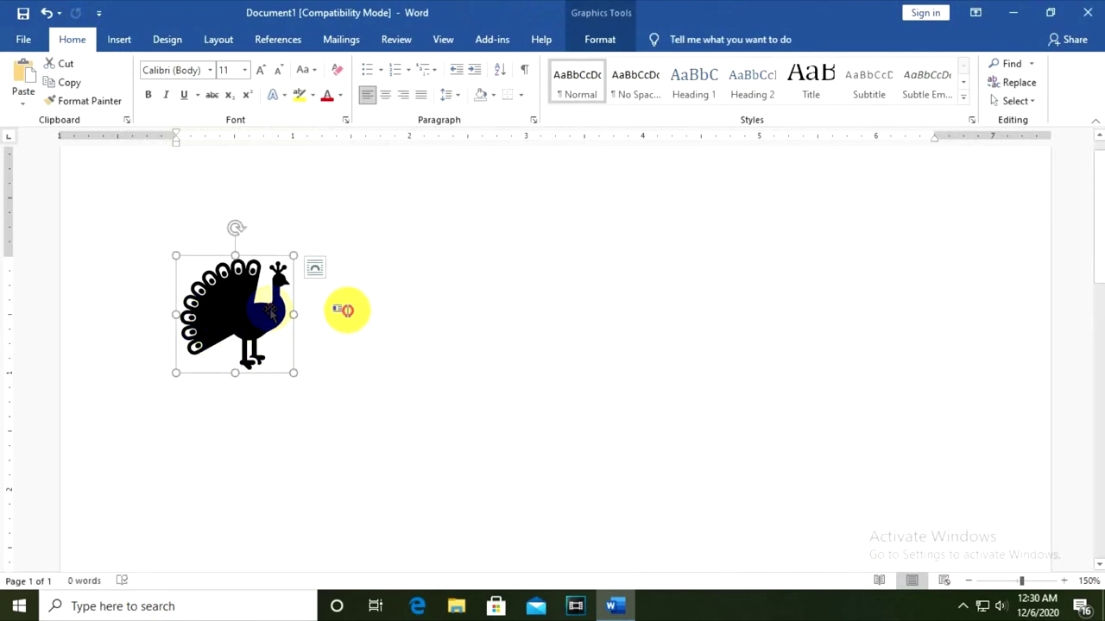
left_click(267, 296)
left_click(199, 306)
left_click(469, 313)
left_click(233, 302)
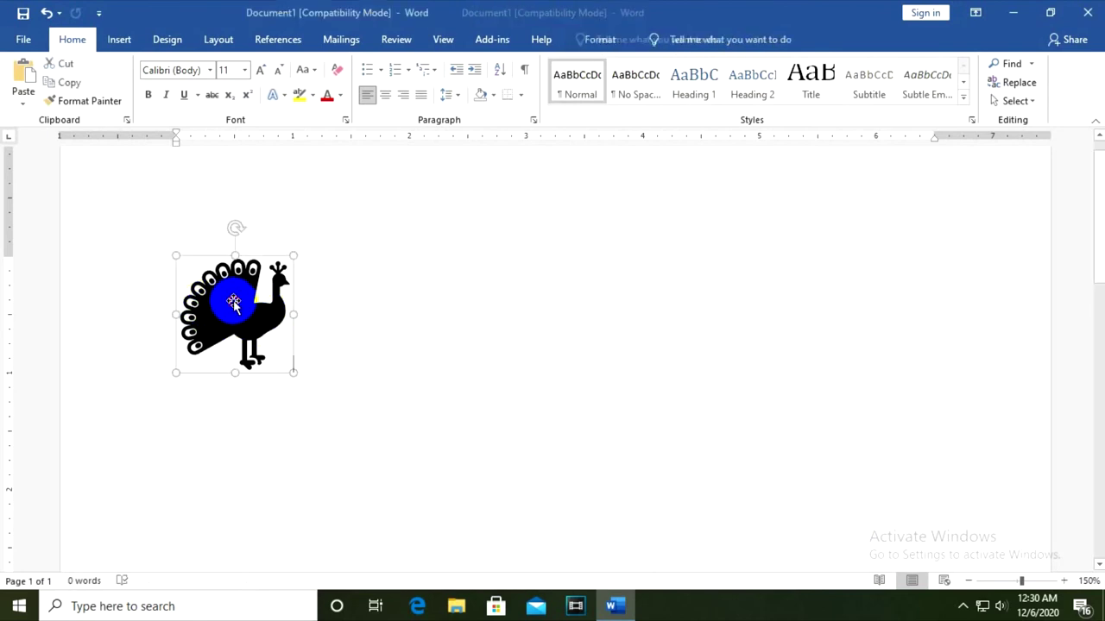
left_click(238, 318)
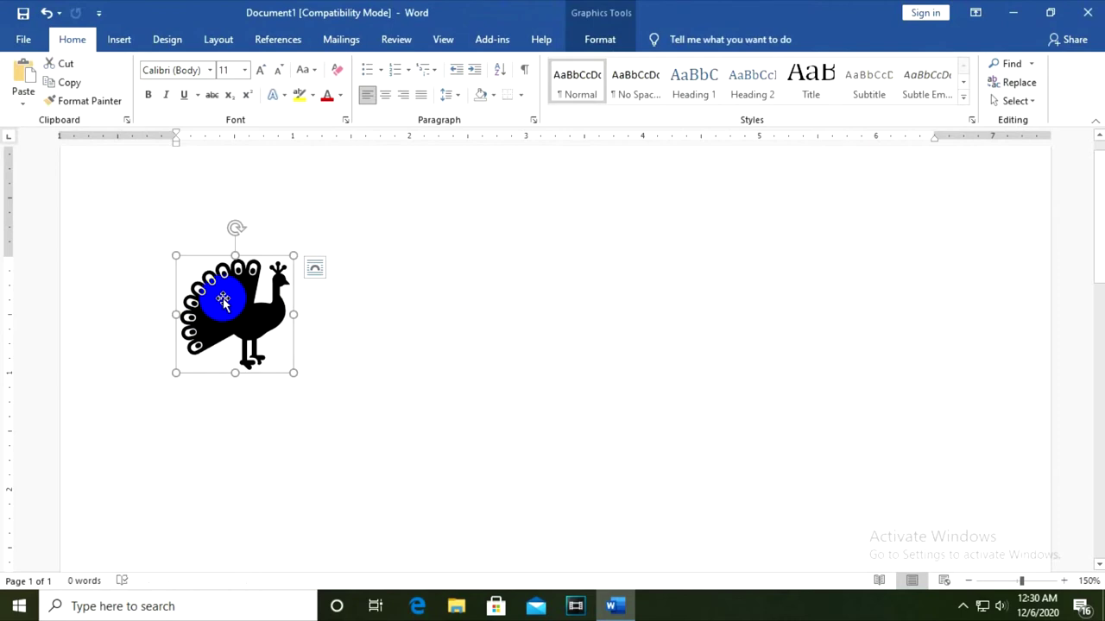
right_click(223, 300)
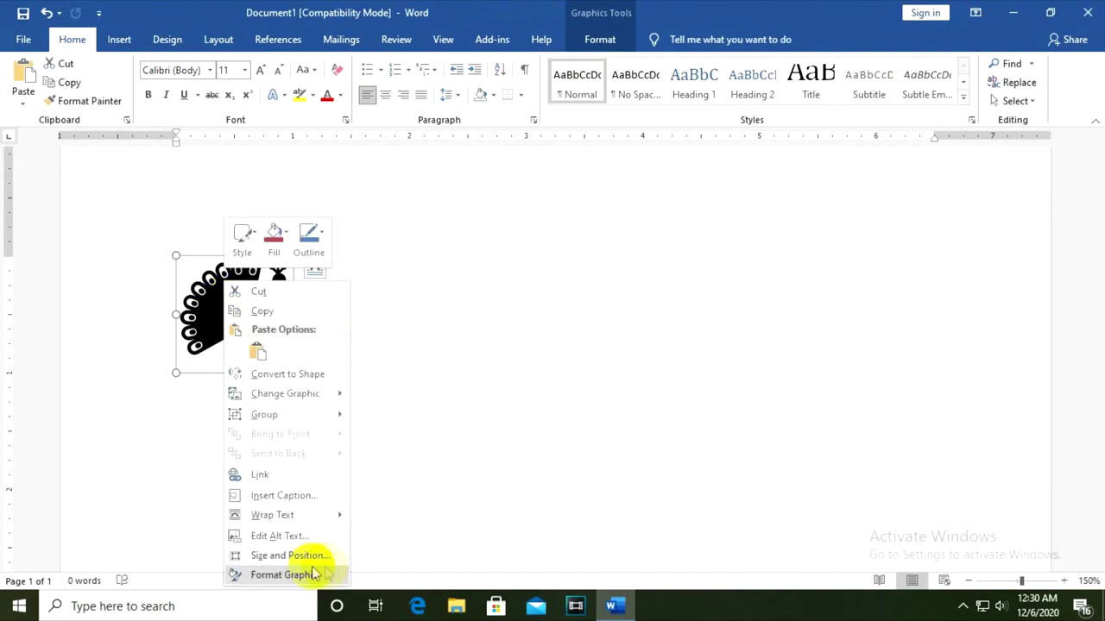
Set the peacock to Behind Text wrapping and drag it to the page centre.
mouse_move(281, 518)
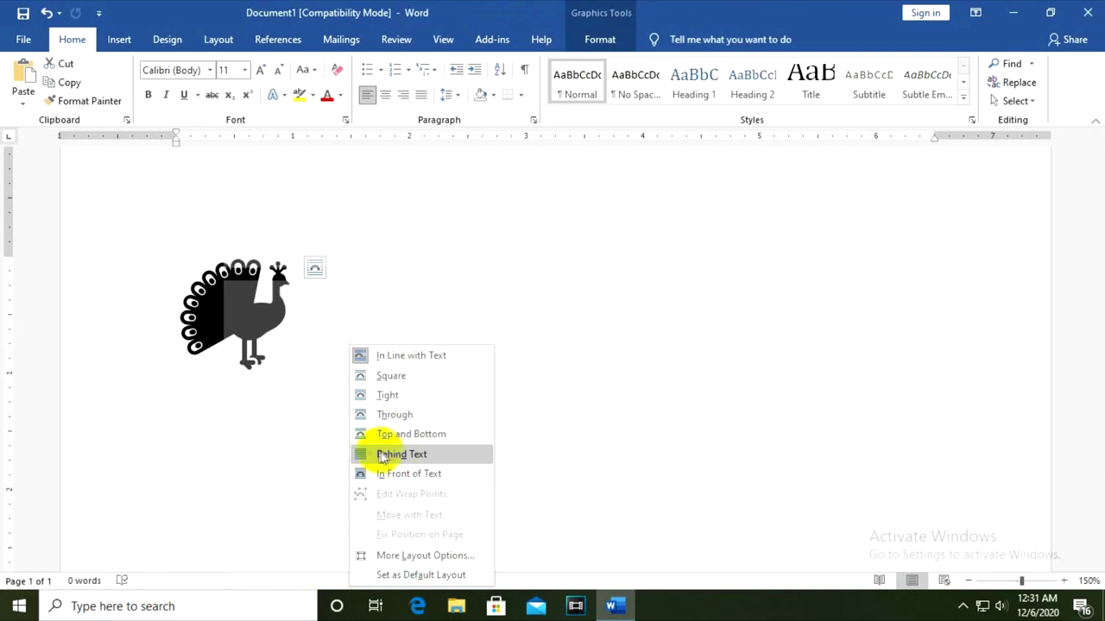
left_click(380, 454)
mouse_move(241, 314)
left_mouse_down()
mouse_move(464, 367)
mouse_move(454, 381)
mouse_move(563, 361)
left_mouse_up()
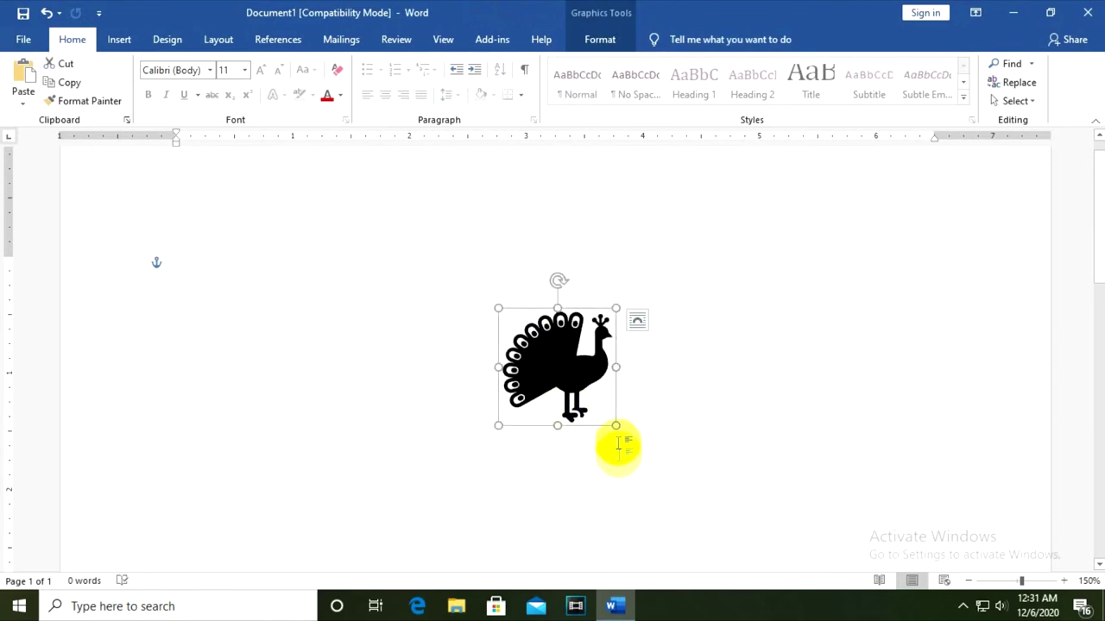
Drag the peacock's corner handles outward until it spans most of the page width.
left_click_drag(617, 426, 746, 557)
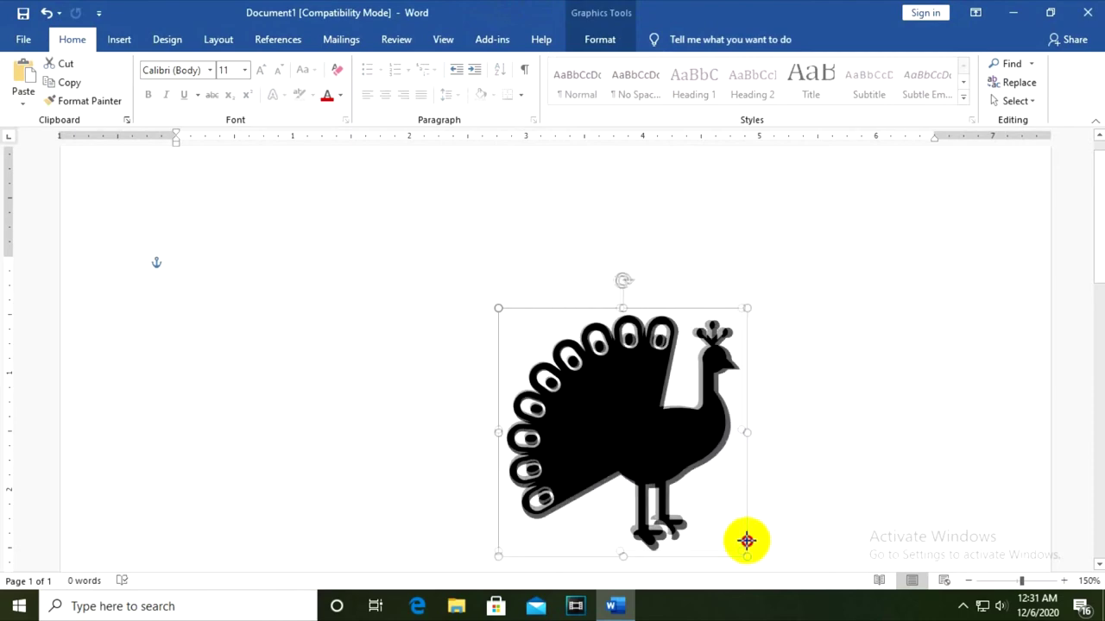
left_click_drag(499, 309, 340, 150)
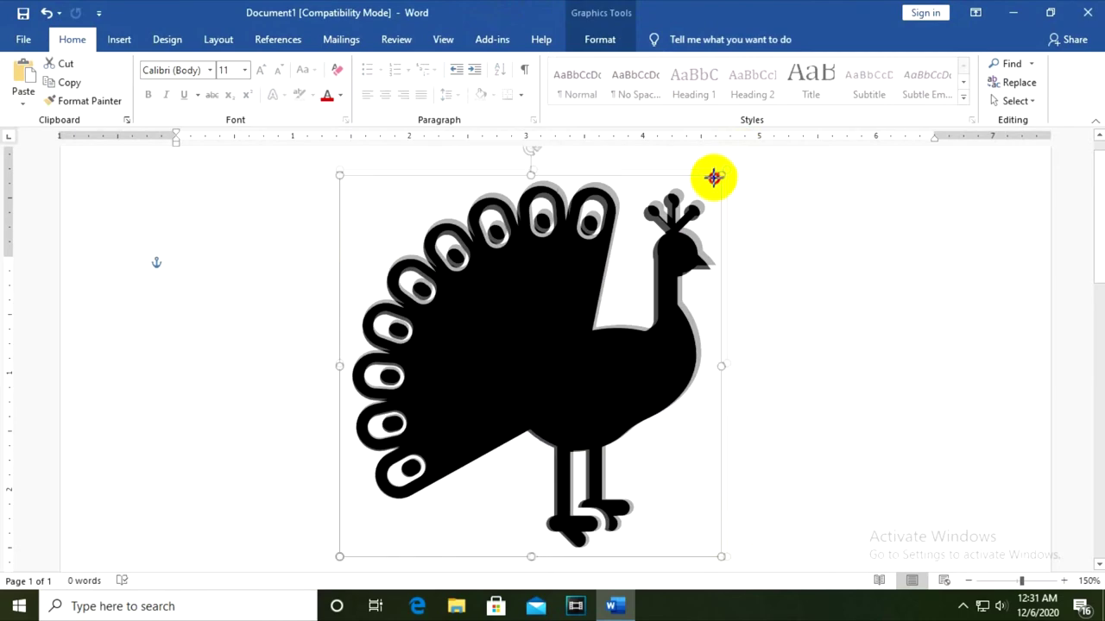
left_click_drag(740, 153, 722, 169)
left_click(615, 362)
left_click(838, 375)
left_click(661, 353)
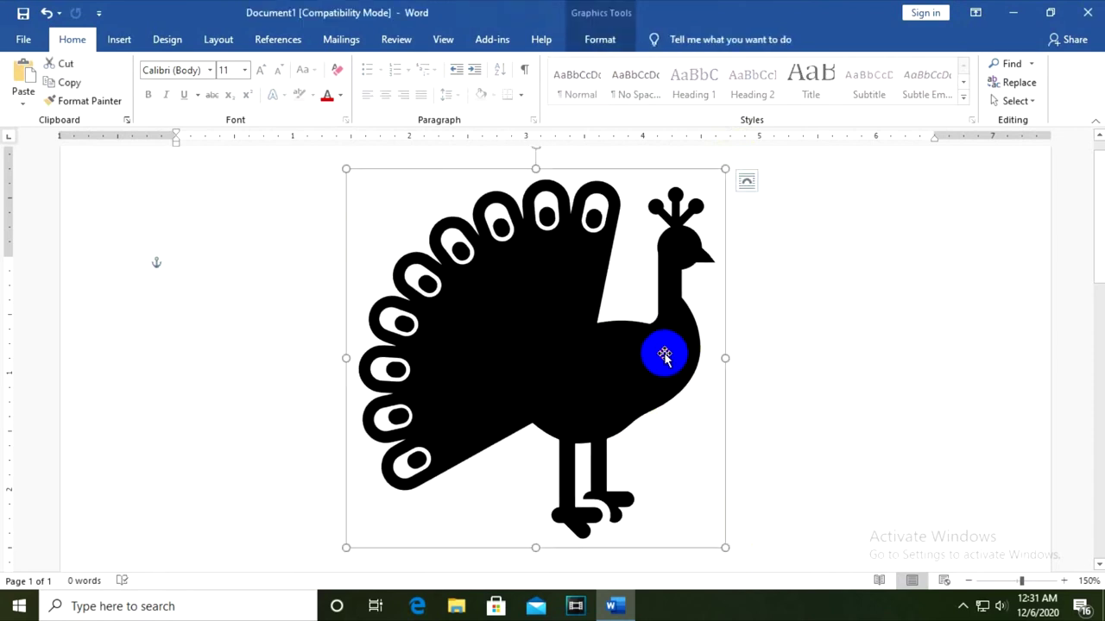
left_click(545, 350)
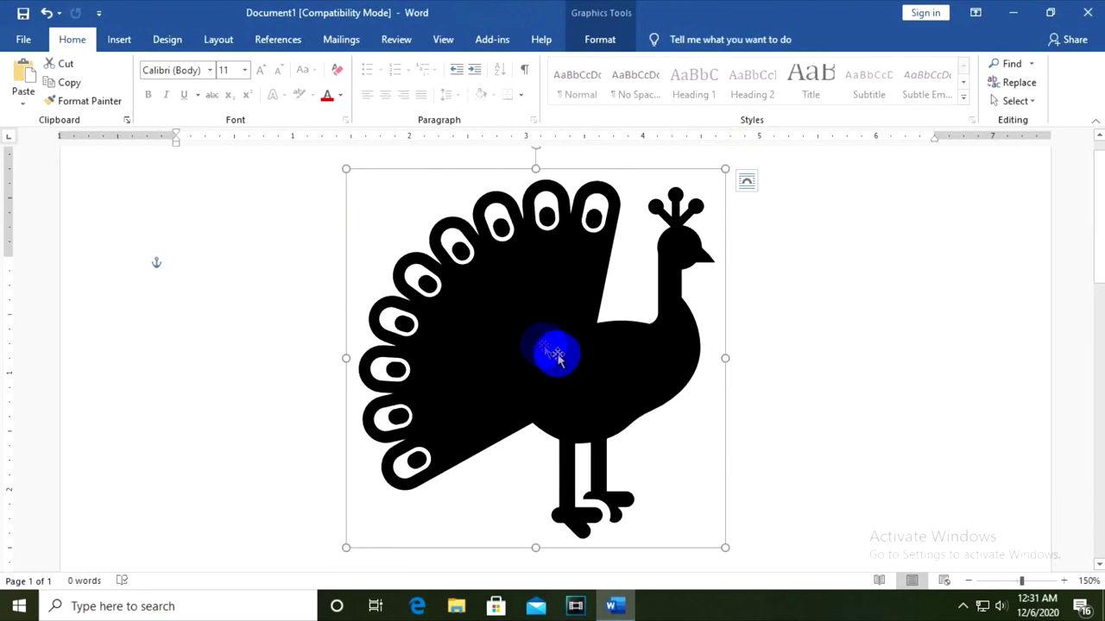
left_click(813, 319)
left_click(684, 390)
left_click(587, 330)
Open Format Graphic for the peacock and give it a solid green fill.
right_click(530, 321)
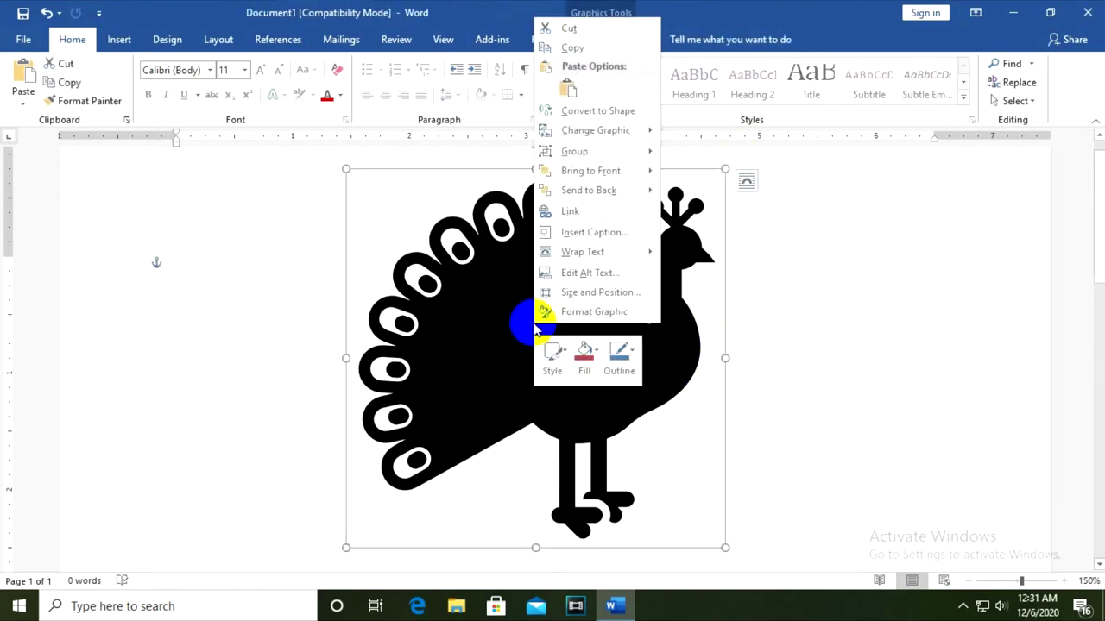
left_click(581, 319)
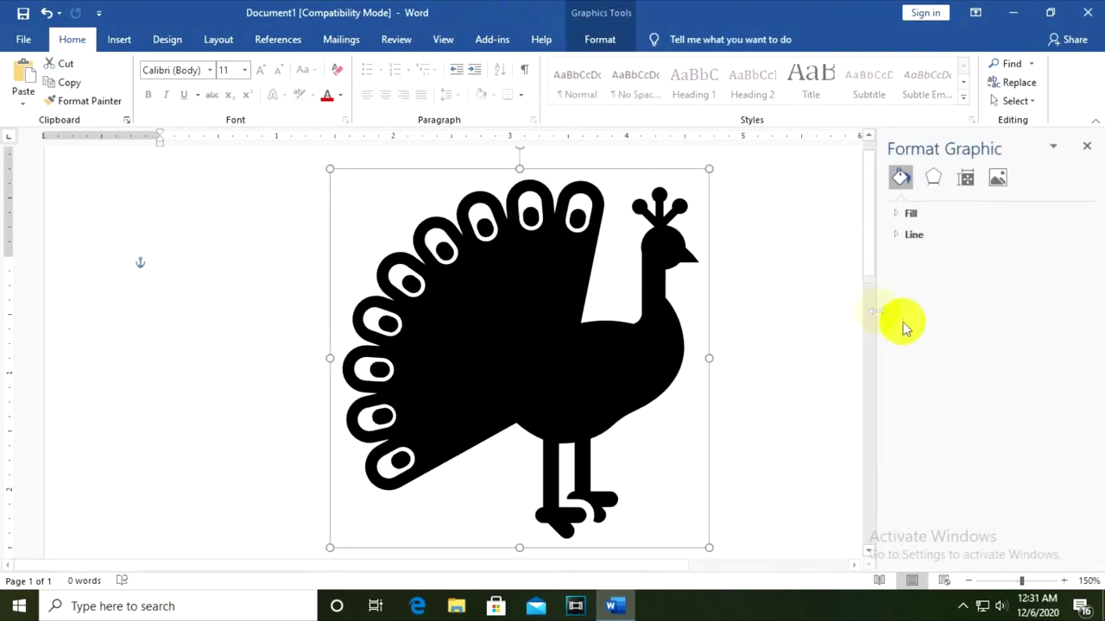
left_click(906, 214)
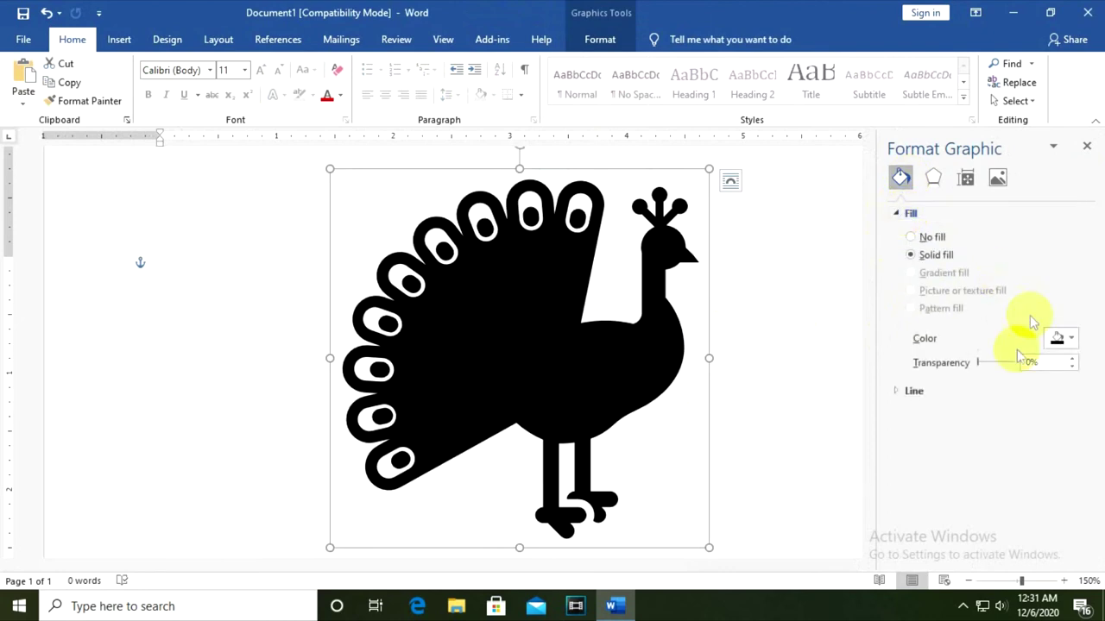
left_click(1071, 338)
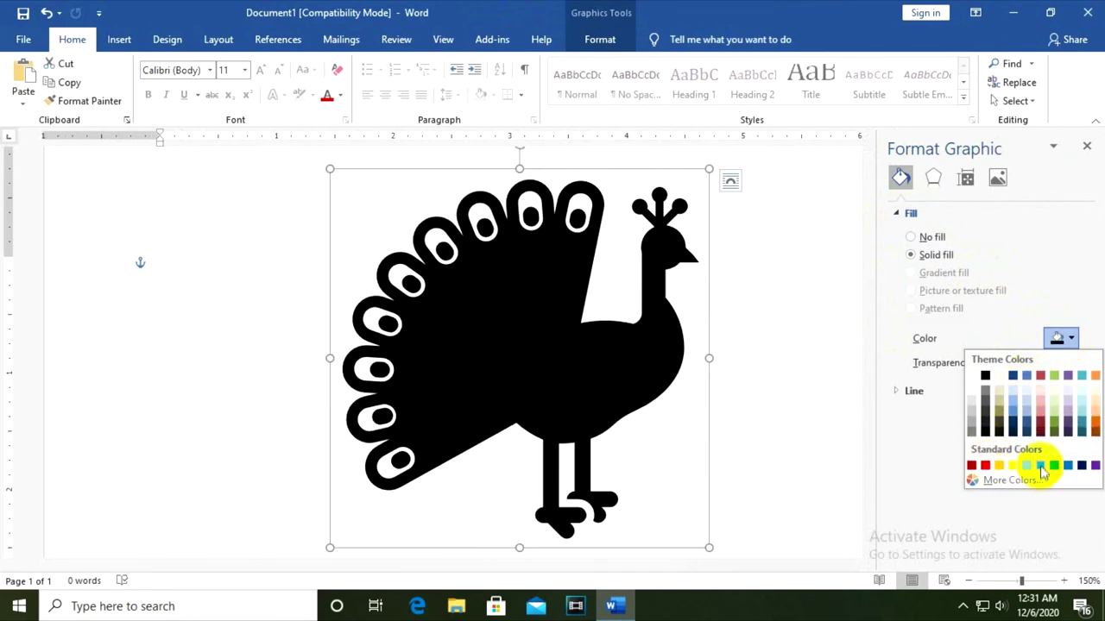
left_click(1040, 466)
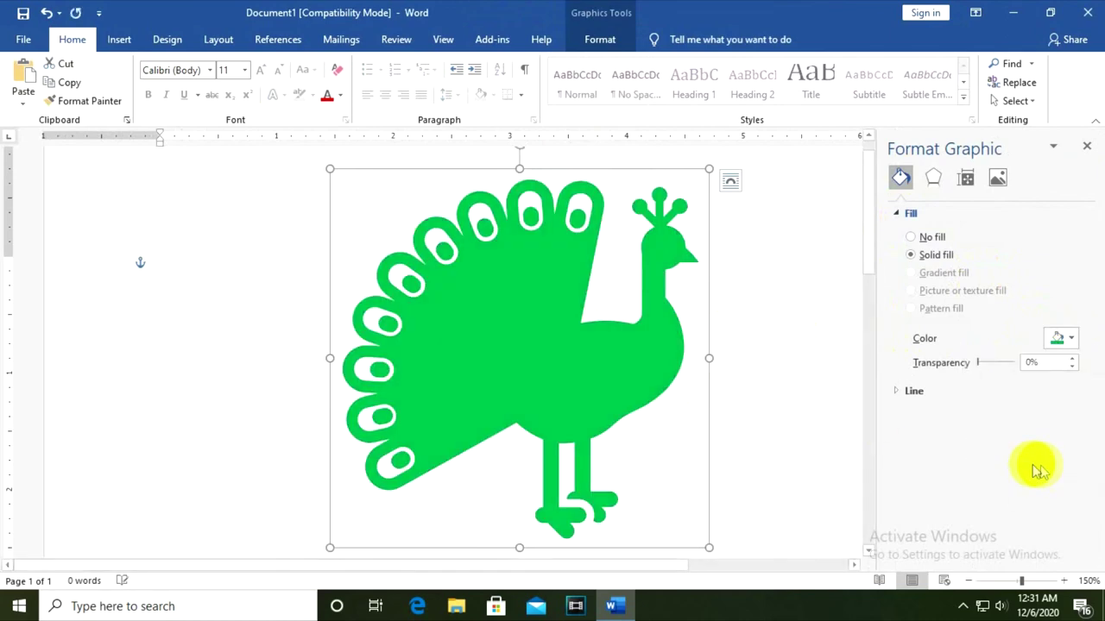
Change the peacock's fill to light aqua teal after trying dark olive green, then shrink it slightly.
left_click(745, 327)
left_click(616, 346)
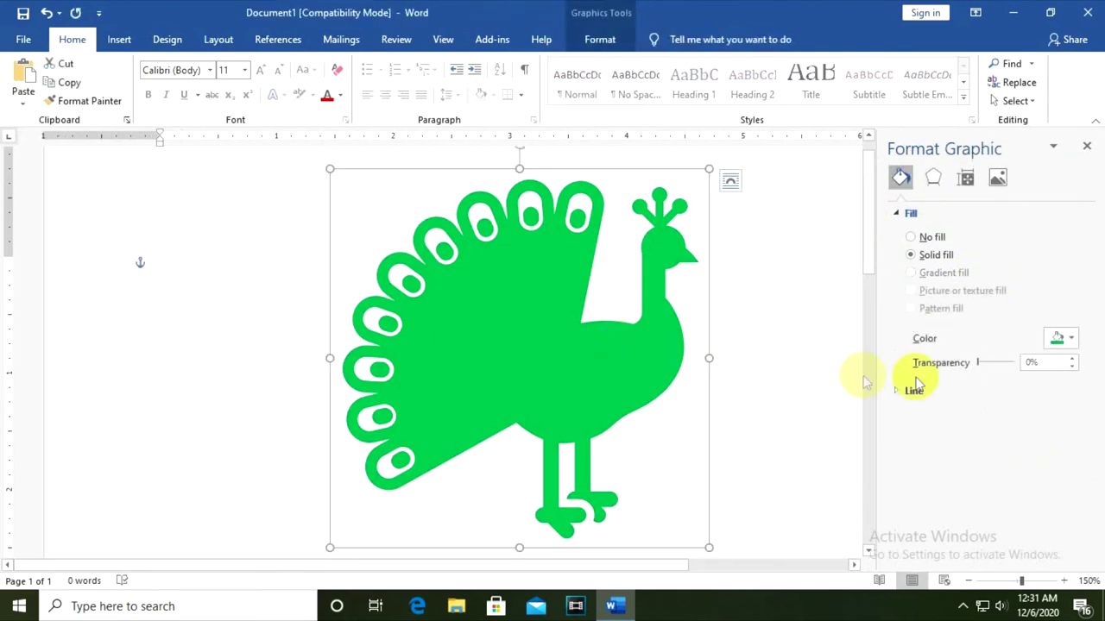
left_click(1071, 339)
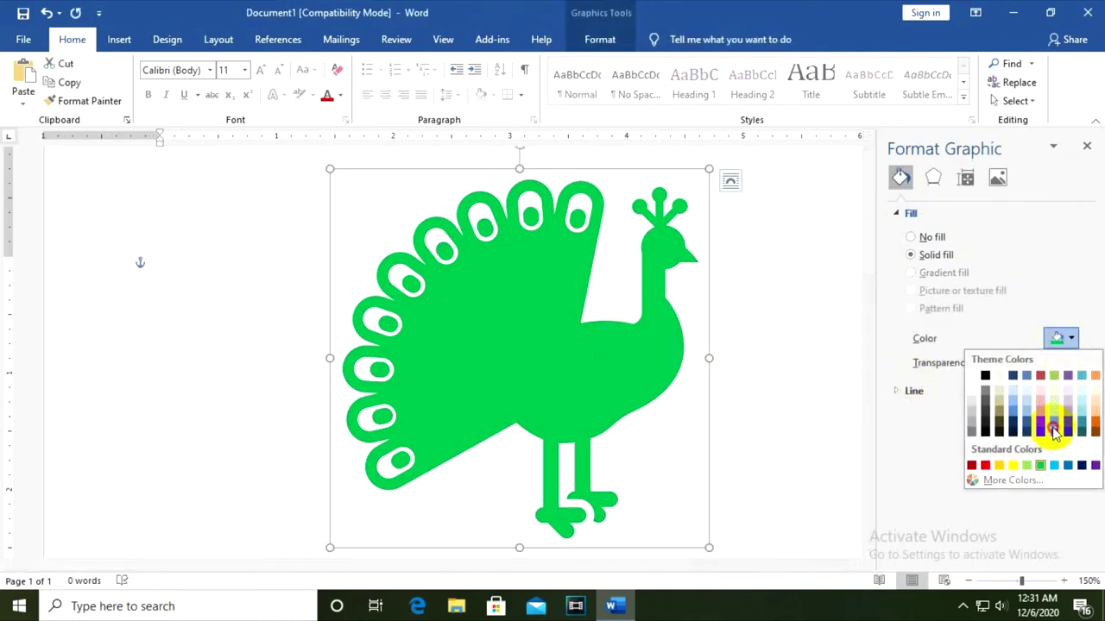
left_click(1054, 432)
left_click(1071, 338)
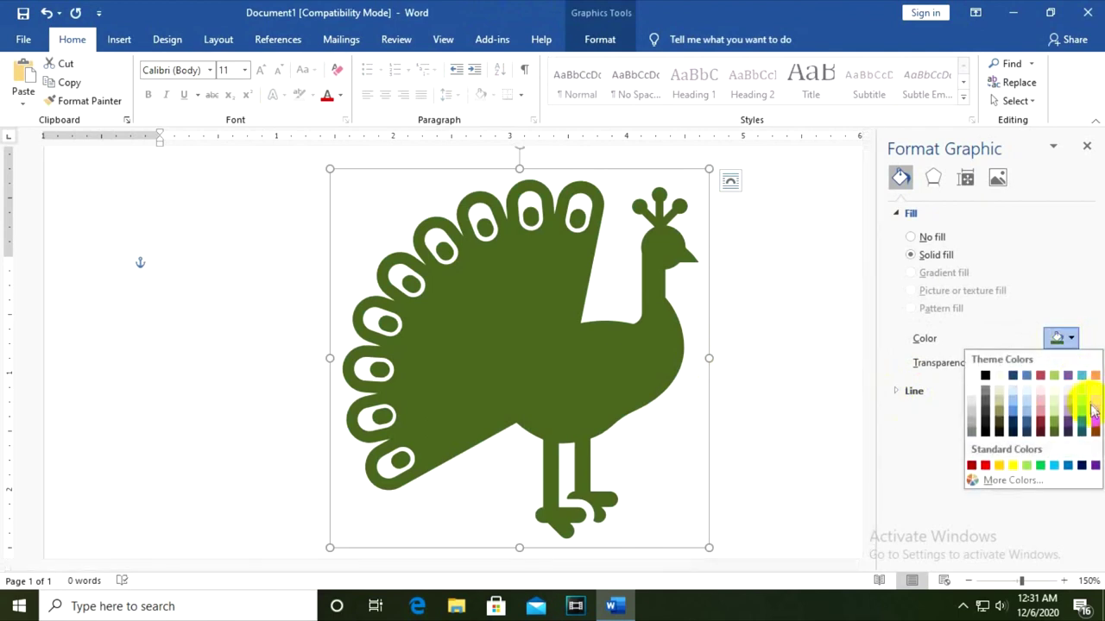
left_click(1082, 378)
left_click(778, 338)
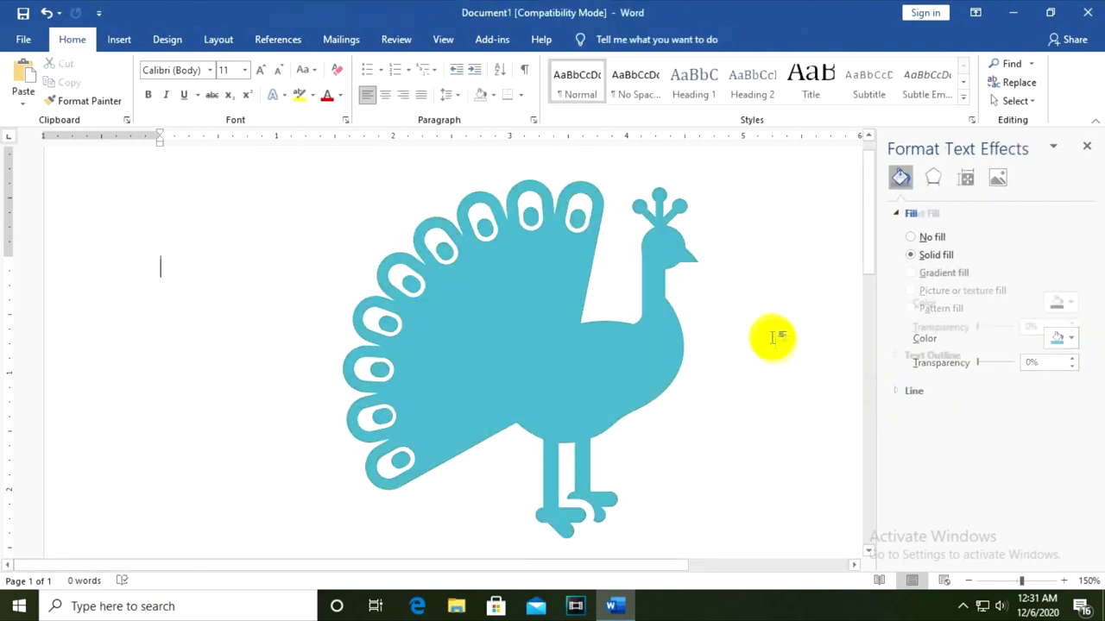
left_click(545, 328)
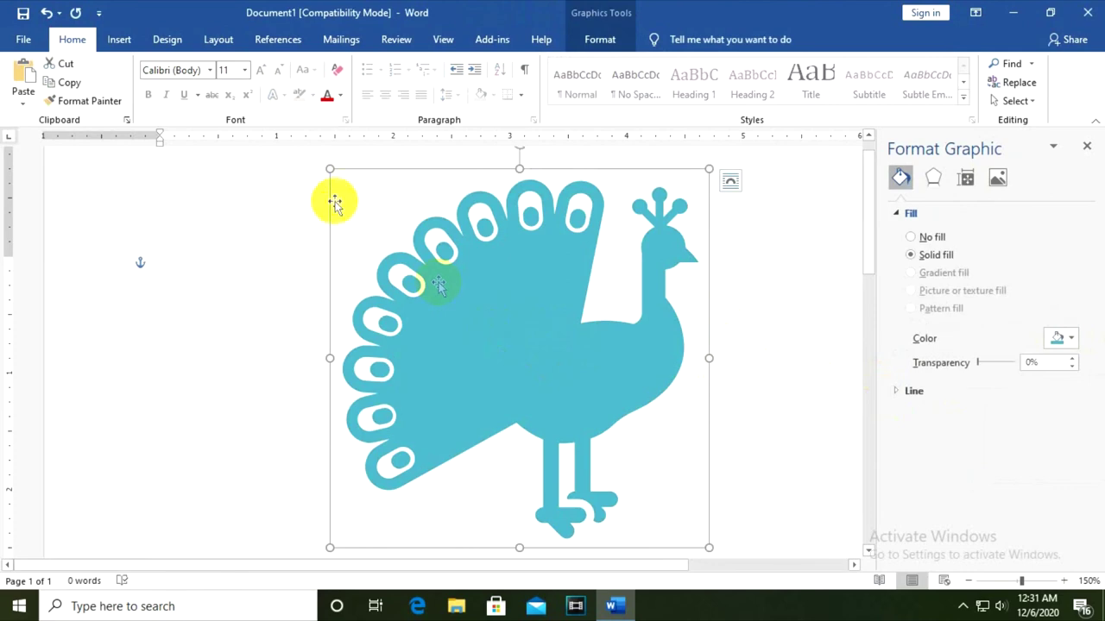
left_click_drag(328, 170, 414, 252)
Shrink the teal peacock and shift it up and slightly left of centre.
left_click_drag(518, 370, 427, 302)
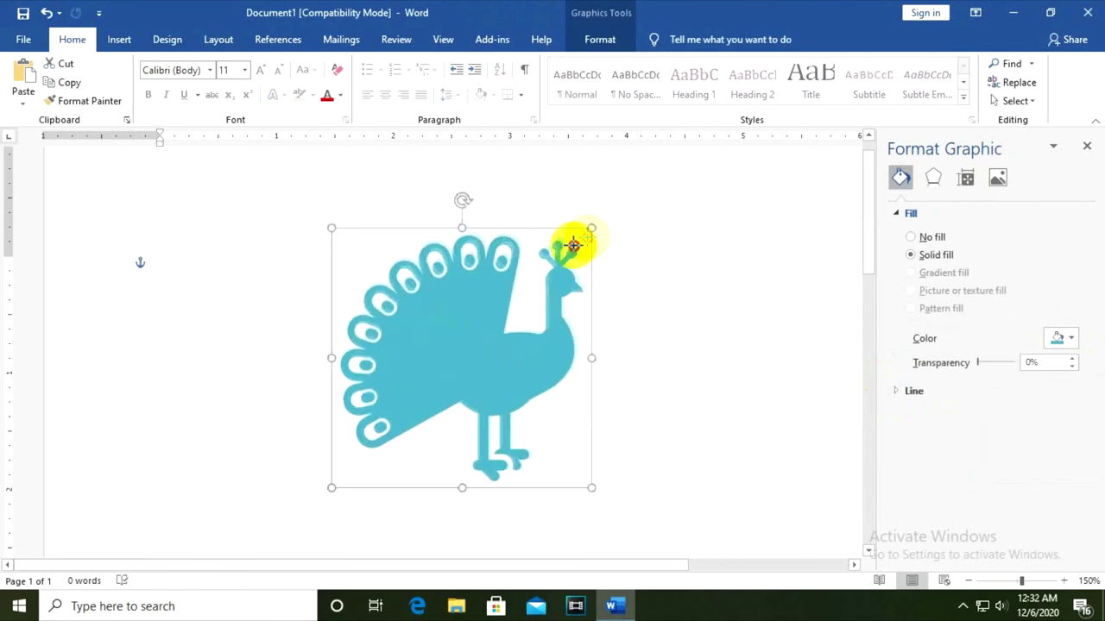
left_click_drag(623, 195, 568, 255)
left_click_drag(333, 249, 419, 296)
left_click(594, 300)
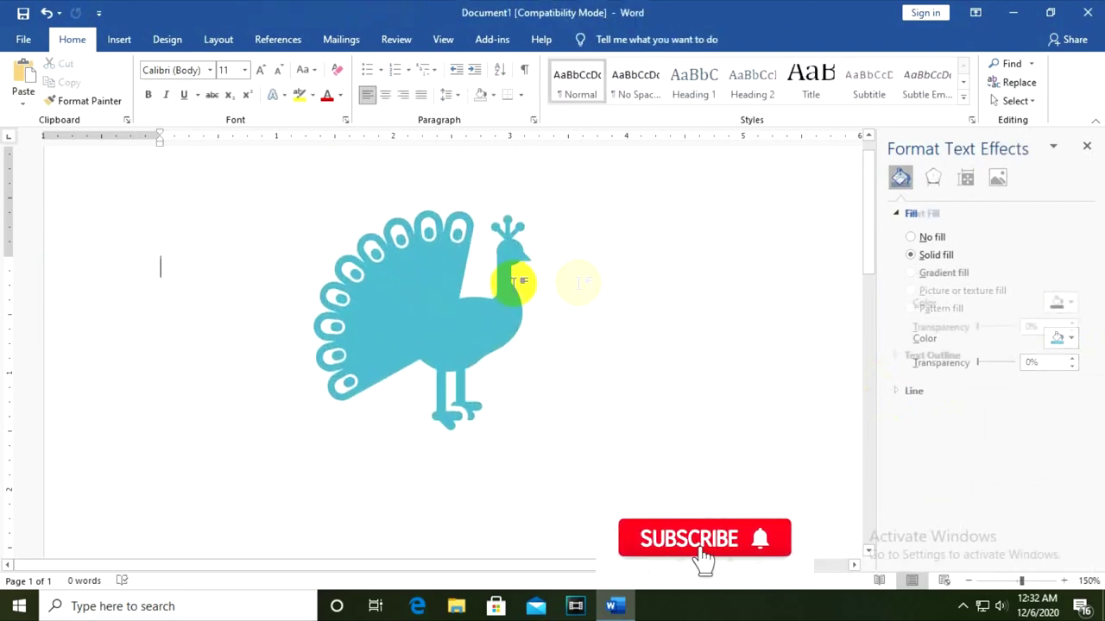